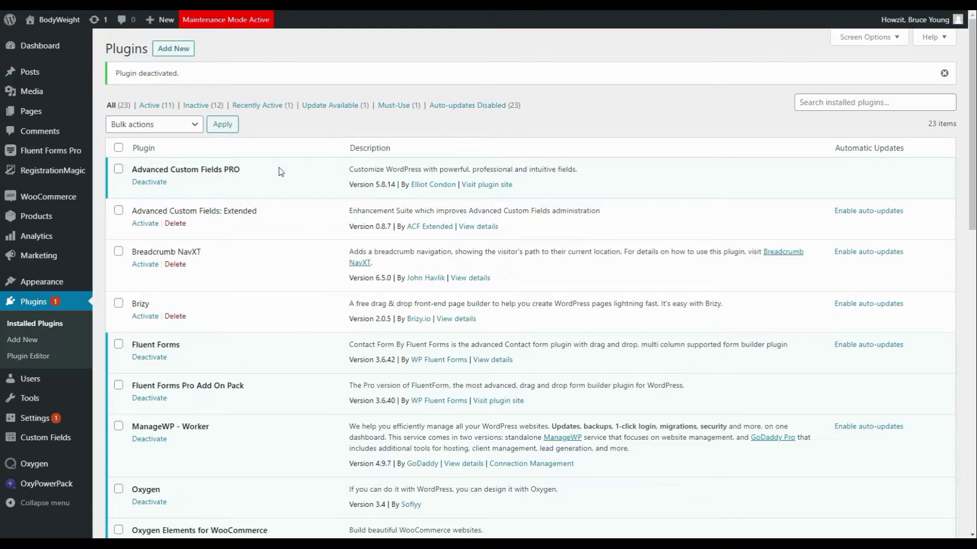
Step: Activate the Advanced Custom Fields: Extended plugin and start a new ACF field group
mouse_move(63, 444)
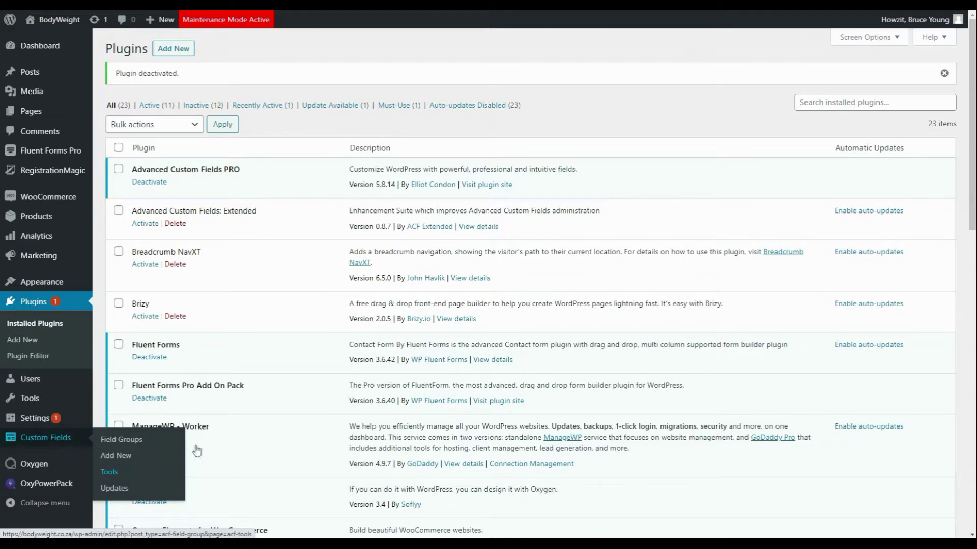
left_click(145, 225)
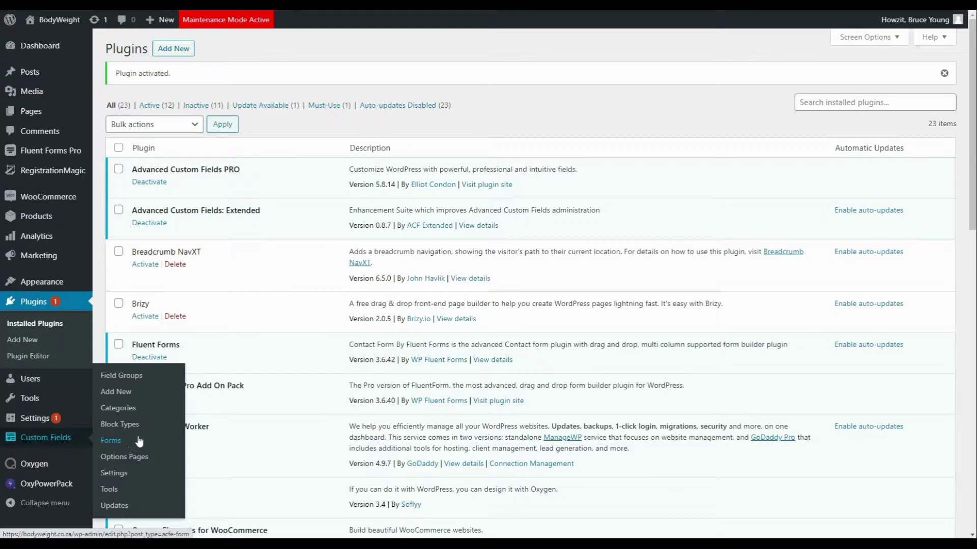
left_click(122, 396)
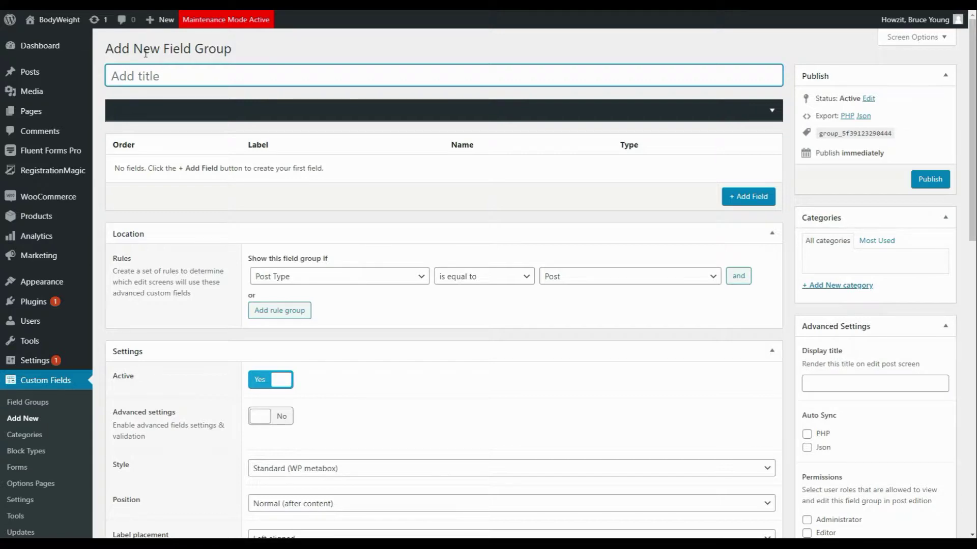
Step: Title the group 'News Posts' and add a required Text field News Title (news_title)
type("News")
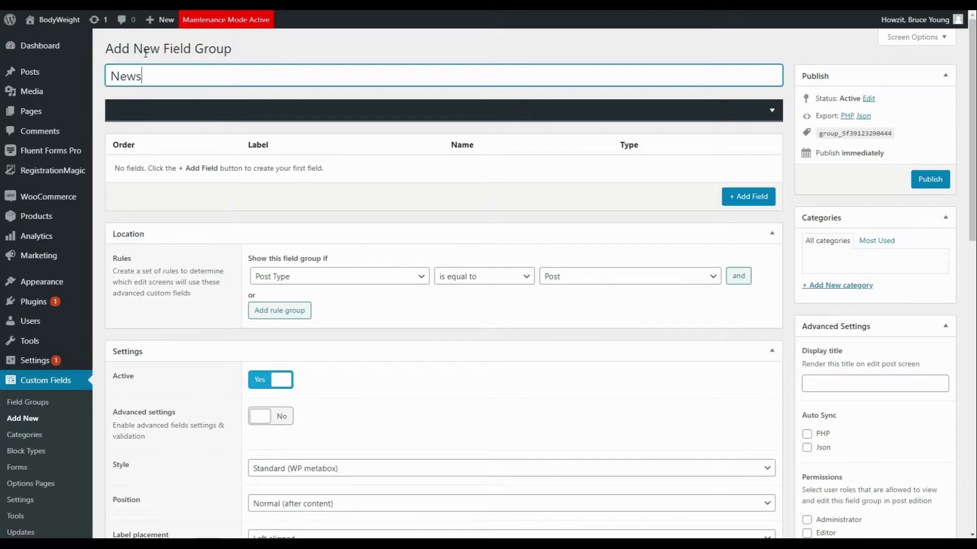
type(" Posts")
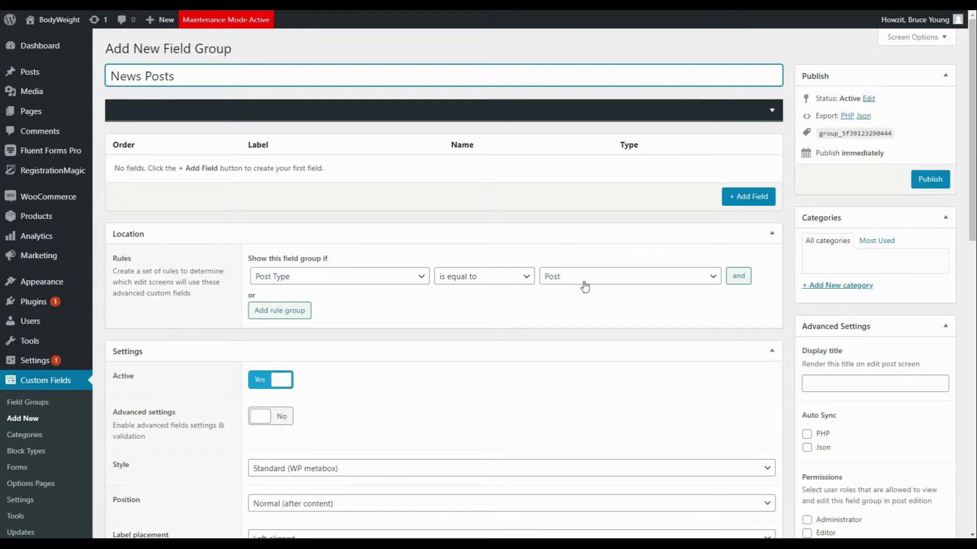
left_click(746, 196)
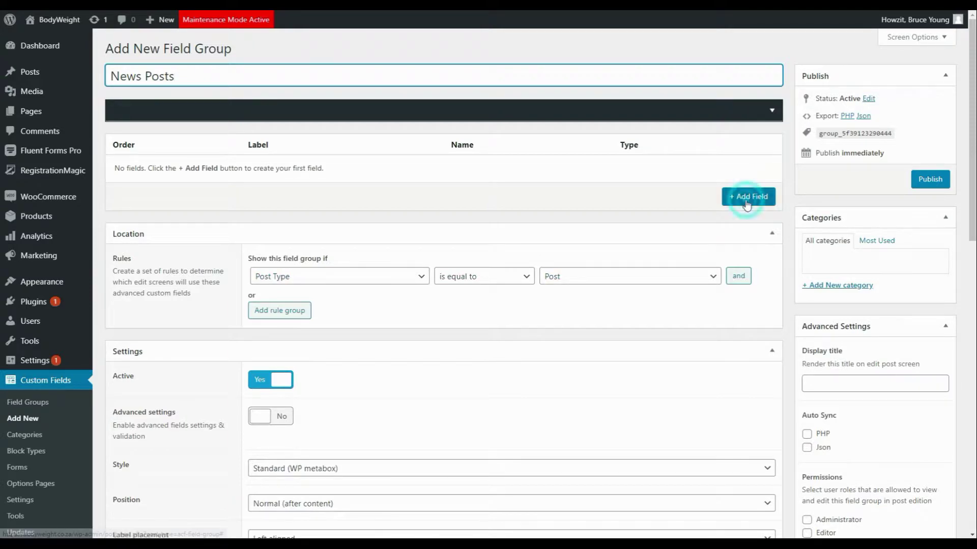
type("N")
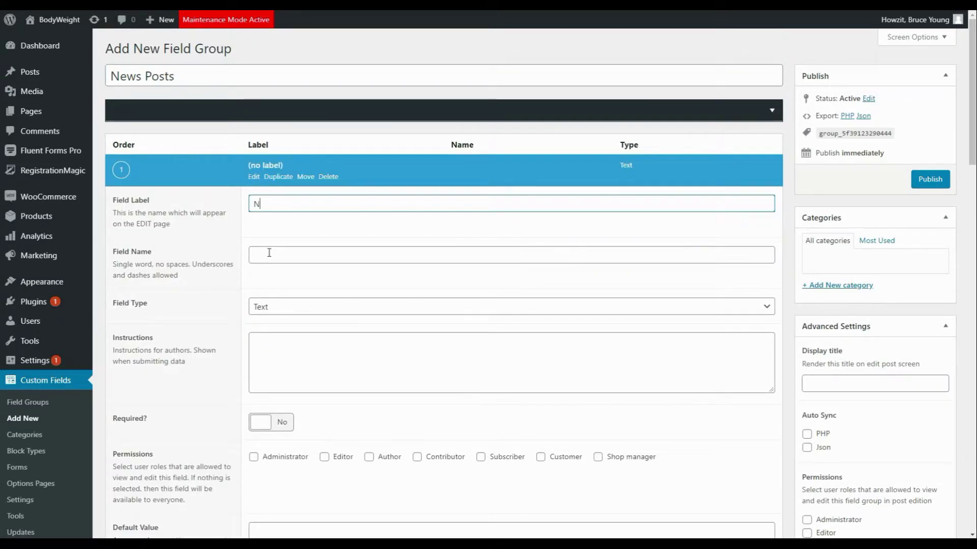
type("ews Title")
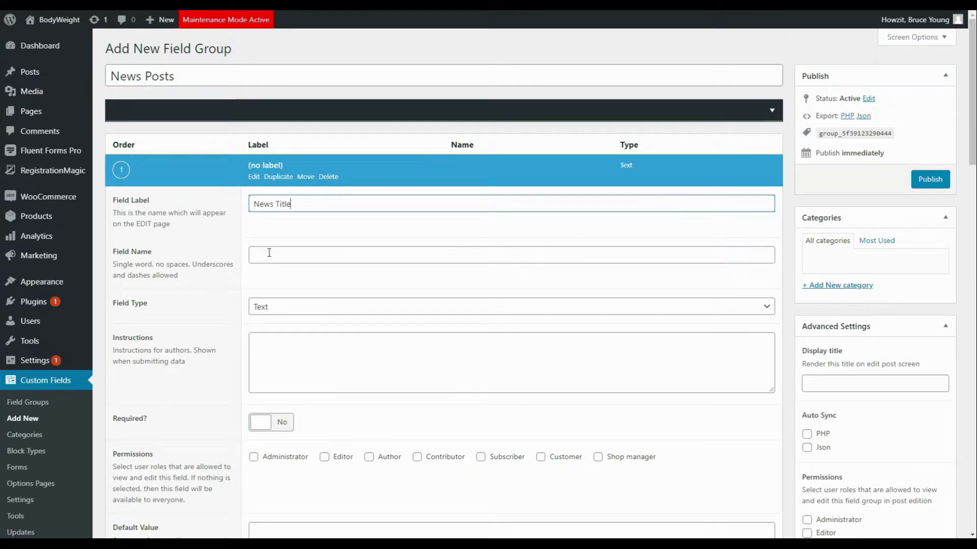
left_click(305, 248)
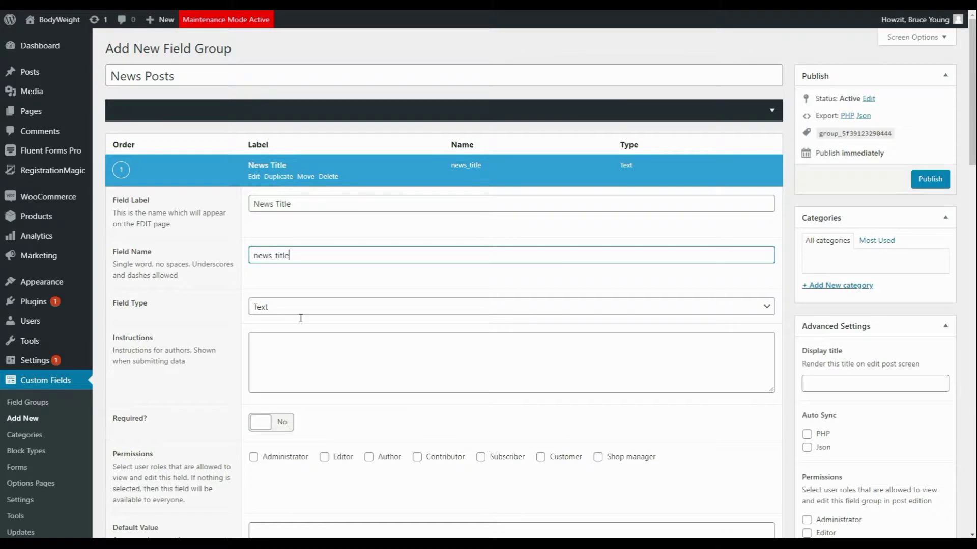
left_click(253, 430)
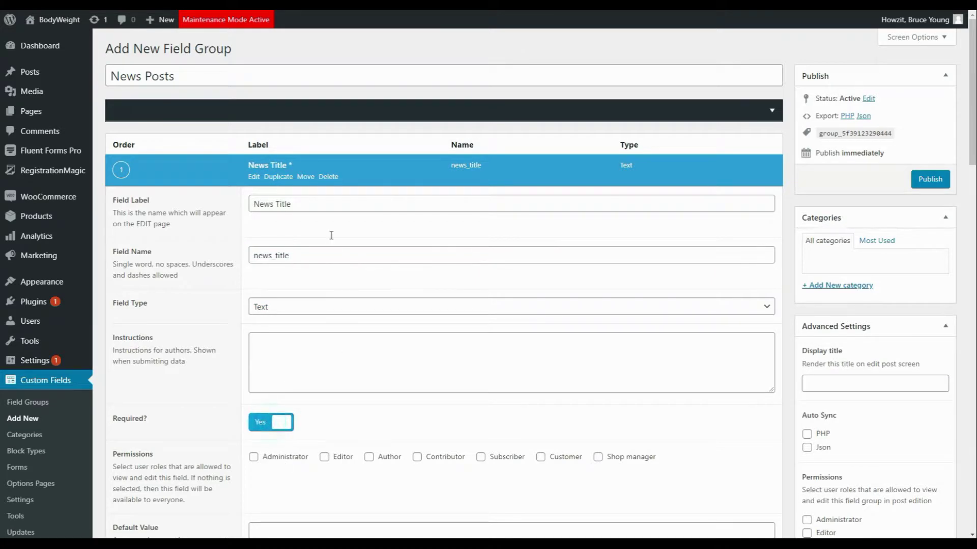
left_click(262, 165)
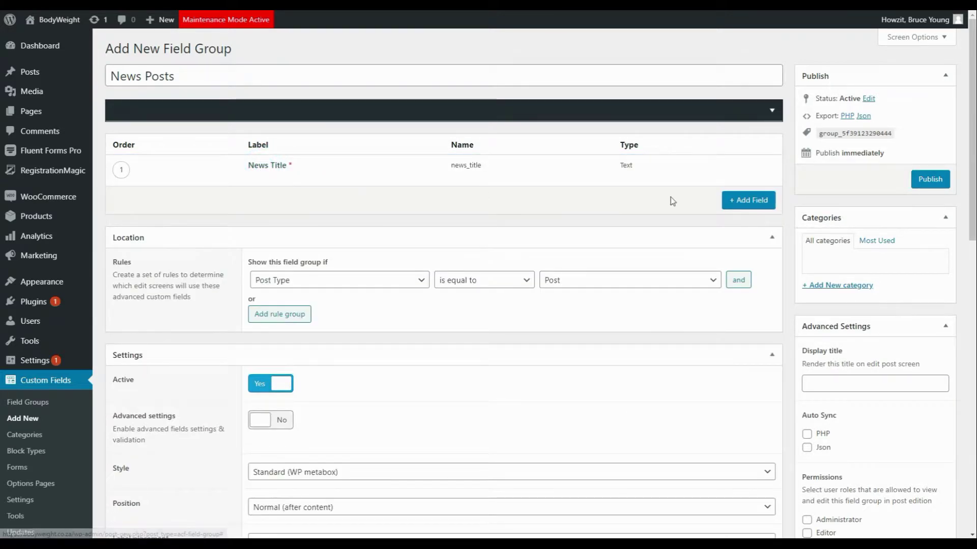
Step: Add a required Image field News Image (news_image) that serves as the featured thumbnail
left_click(750, 200)
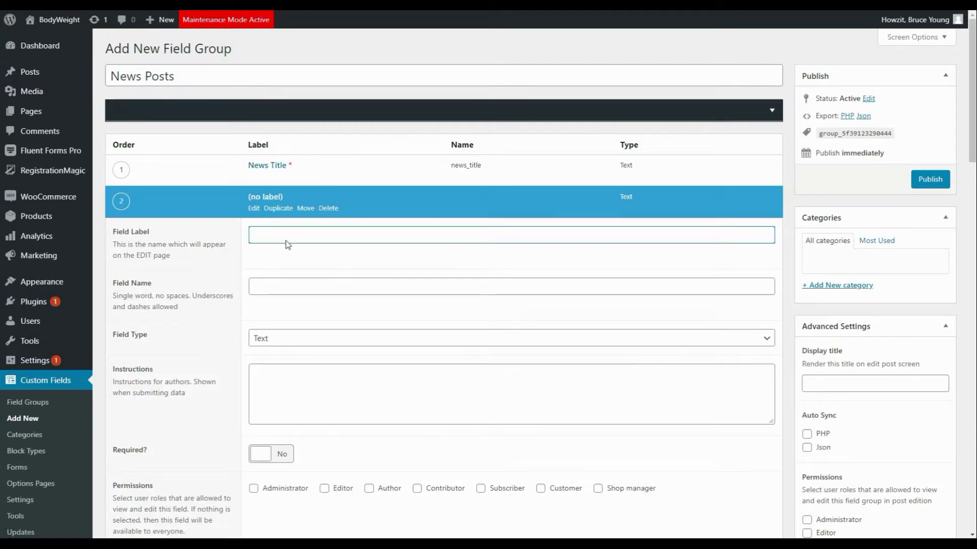
type("News Image")
left_click(284, 287)
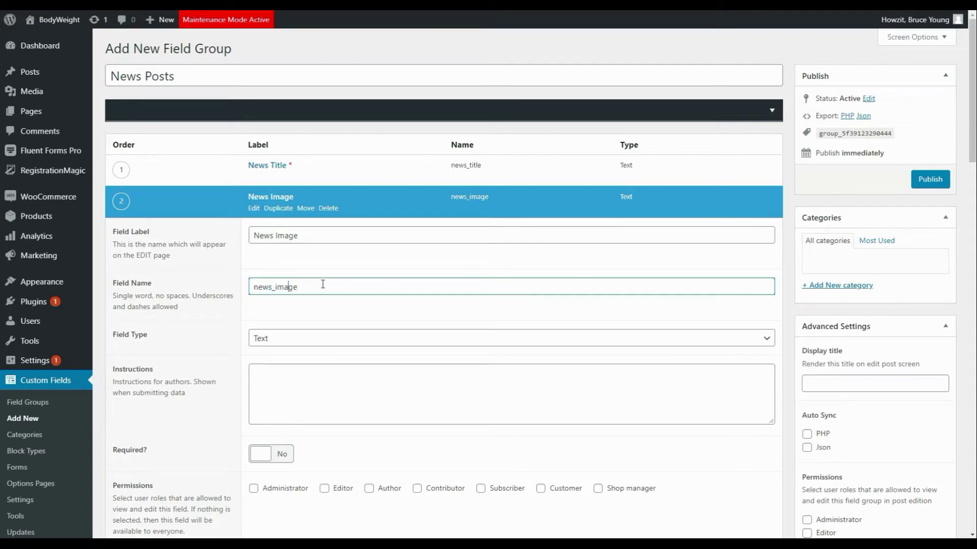
scroll(322, 300, "down", 2)
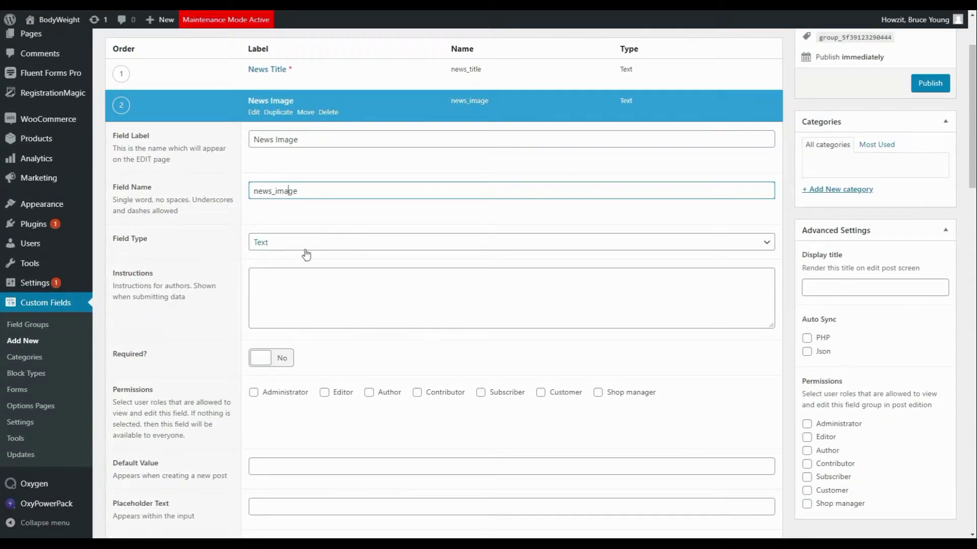
left_click(305, 244)
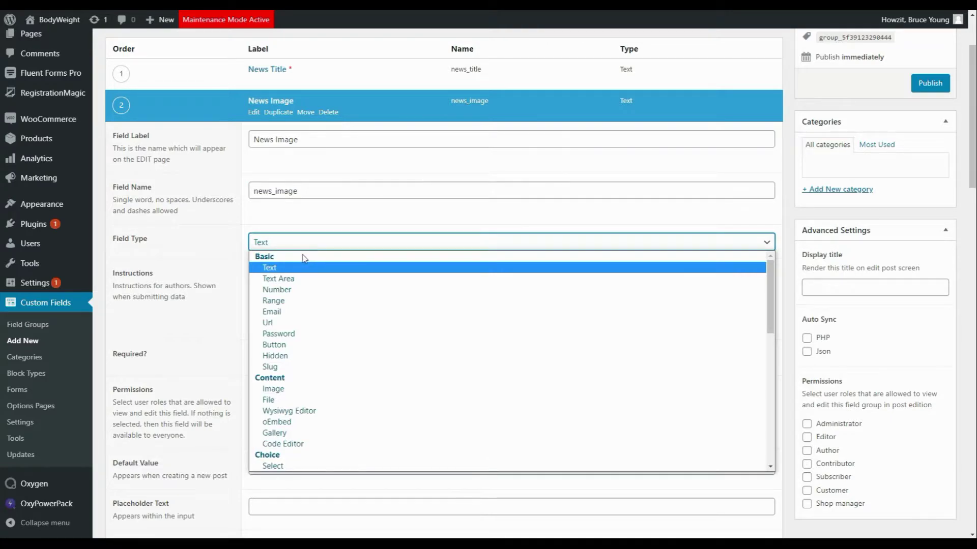
left_click(275, 388)
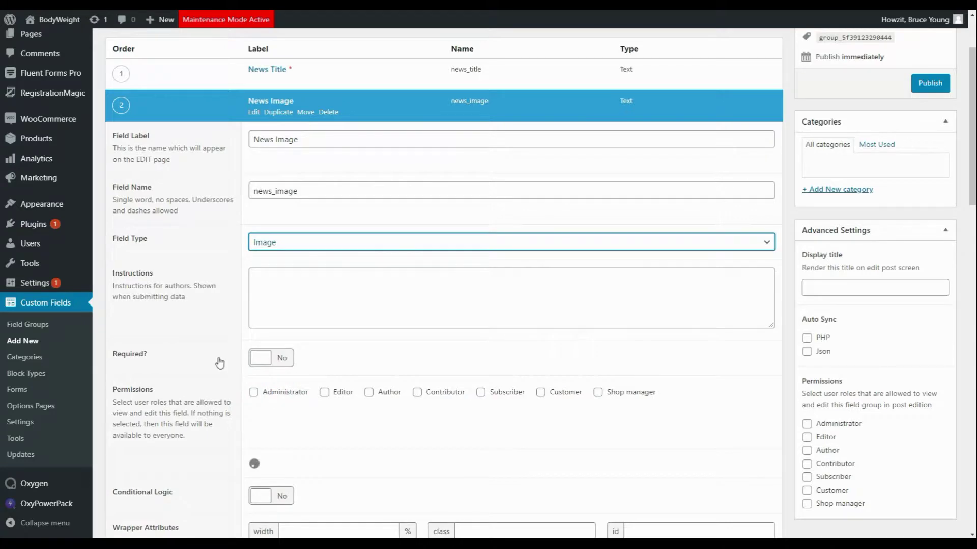
scroll(219, 356, "down", 3)
scroll(223, 347, "down", 1)
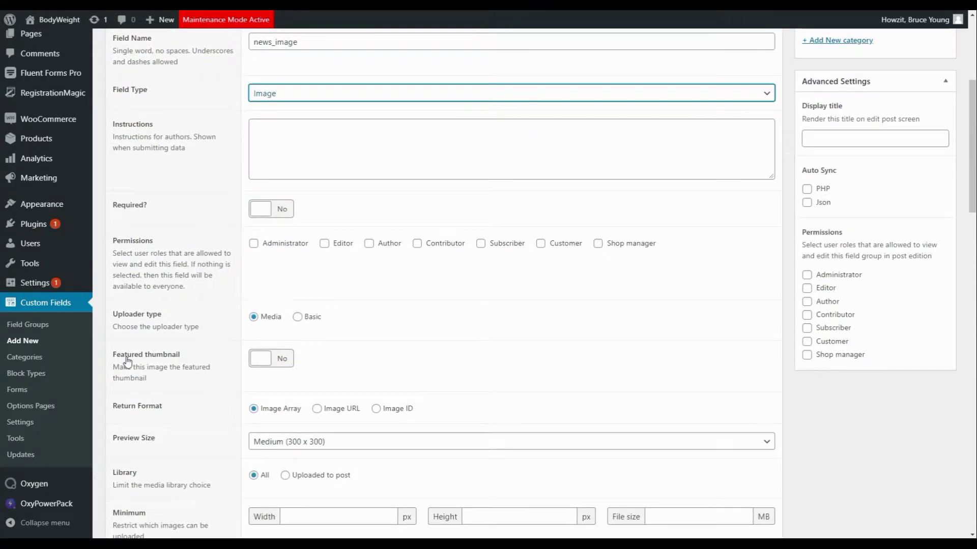
left_click(265, 360)
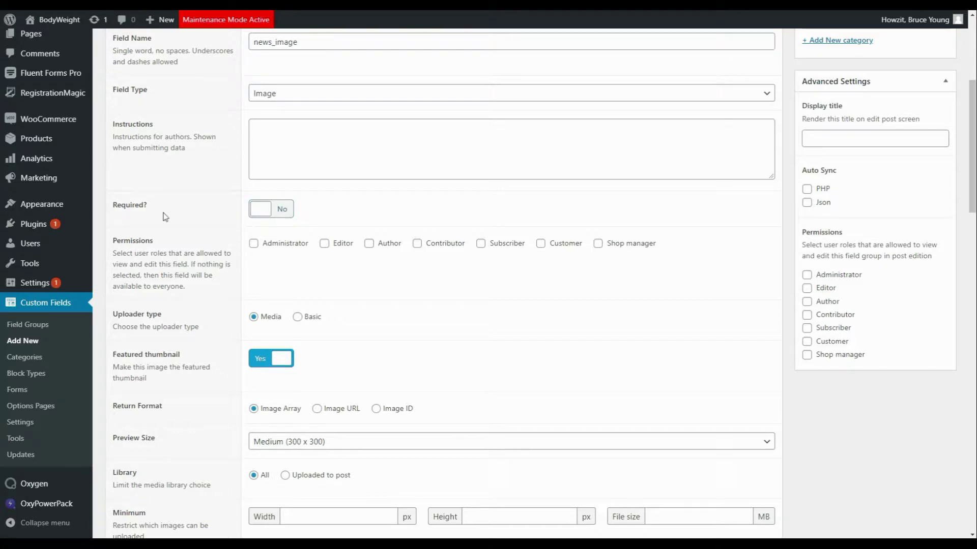
left_click(272, 209)
scroll(508, 227, "up", 1)
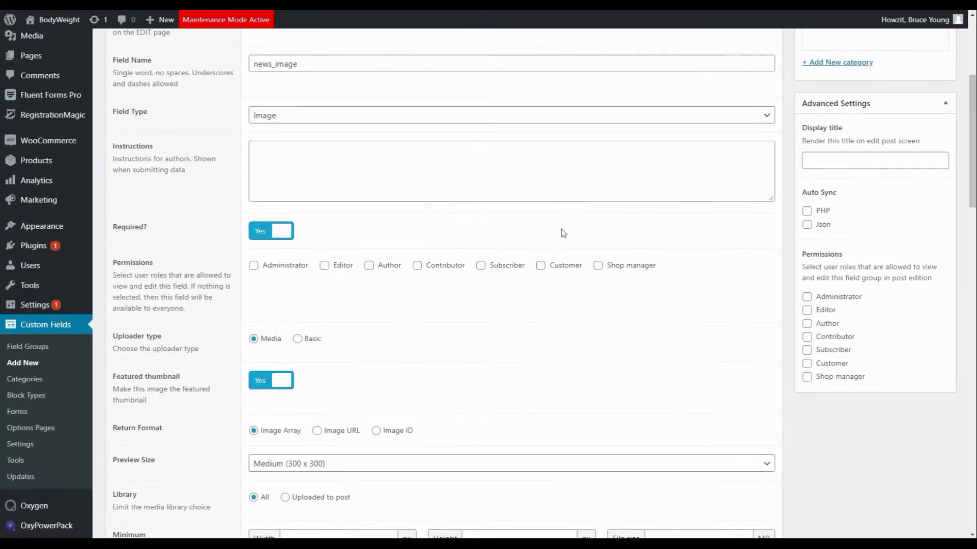
scroll(318, 203, "up", 4)
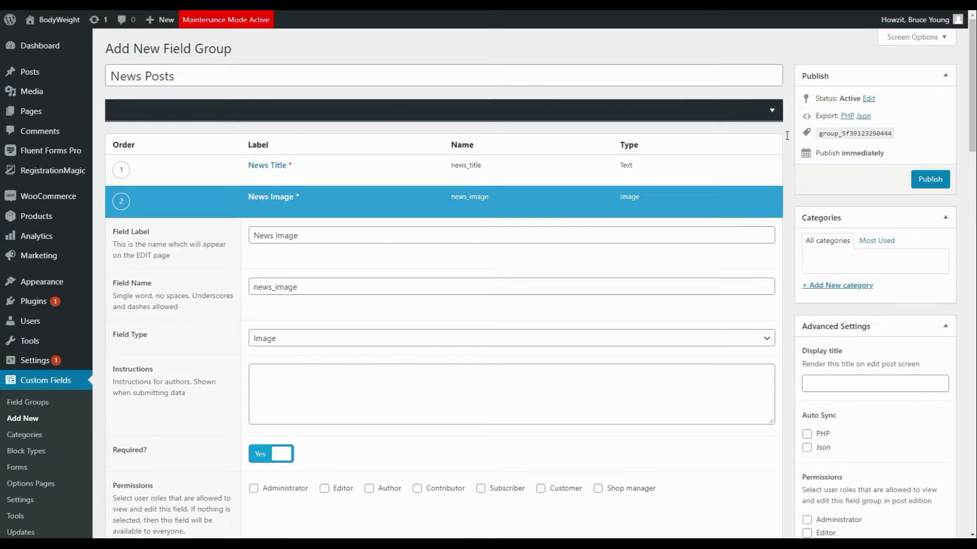
left_click(279, 199)
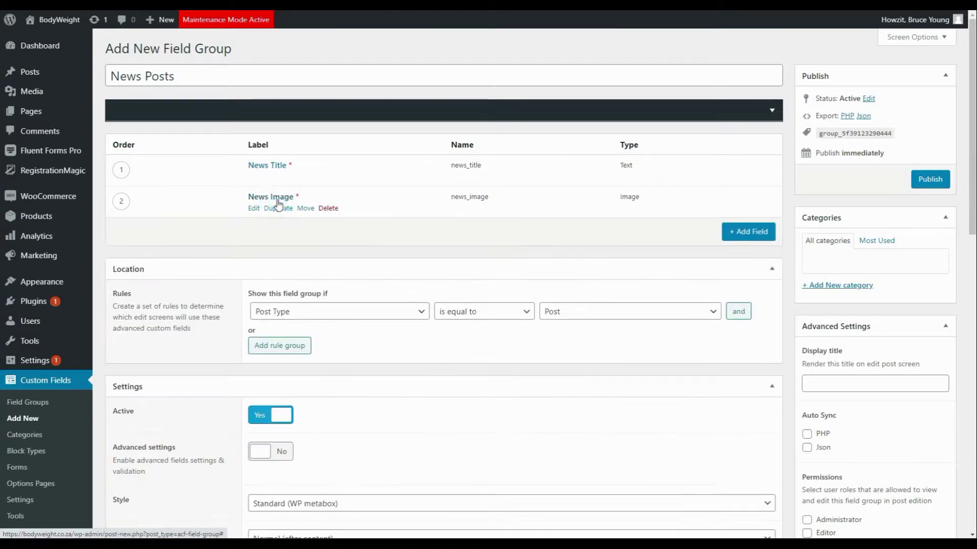
Step: Add a required Wysiwyg Editor field labelled News Content with name news_content
left_click(747, 231)
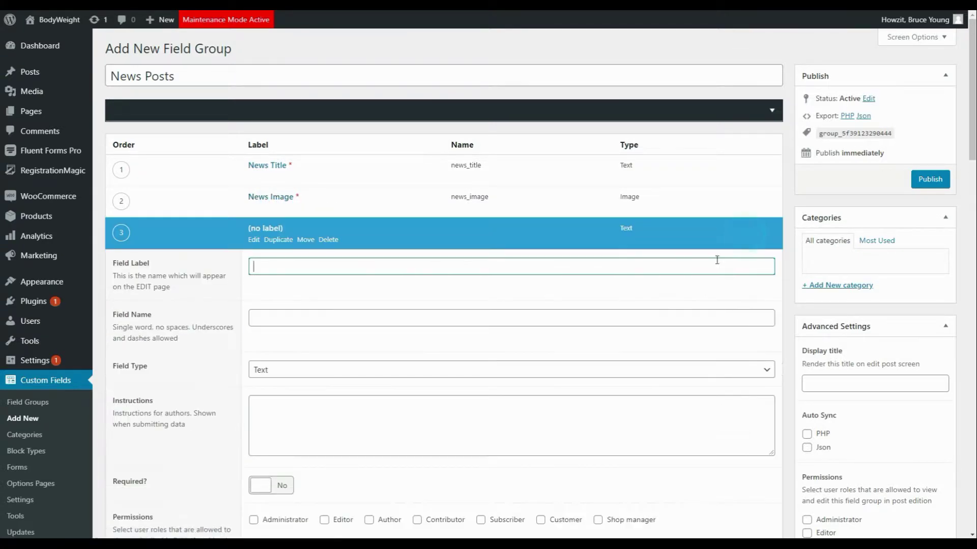
type("News Content")
left_click(304, 311)
left_click(285, 375)
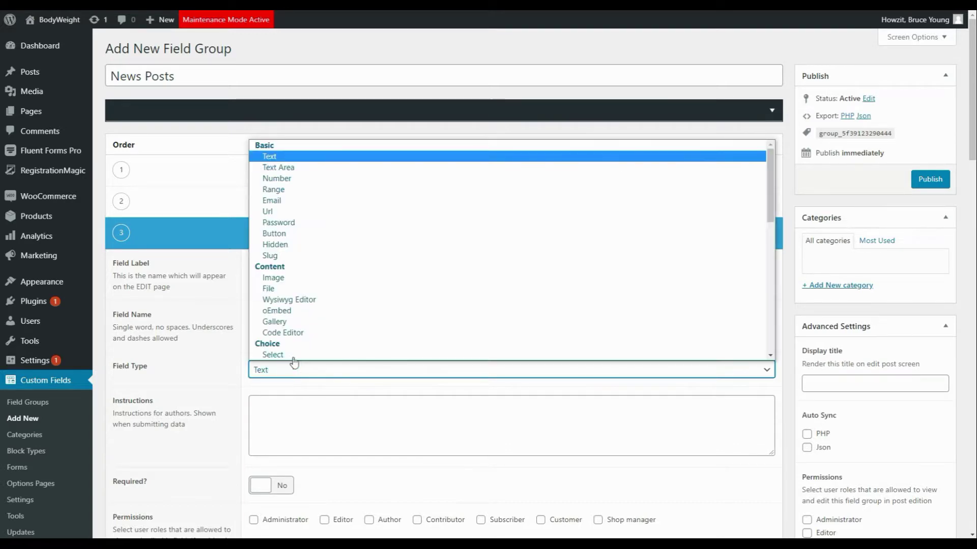
left_click(320, 300)
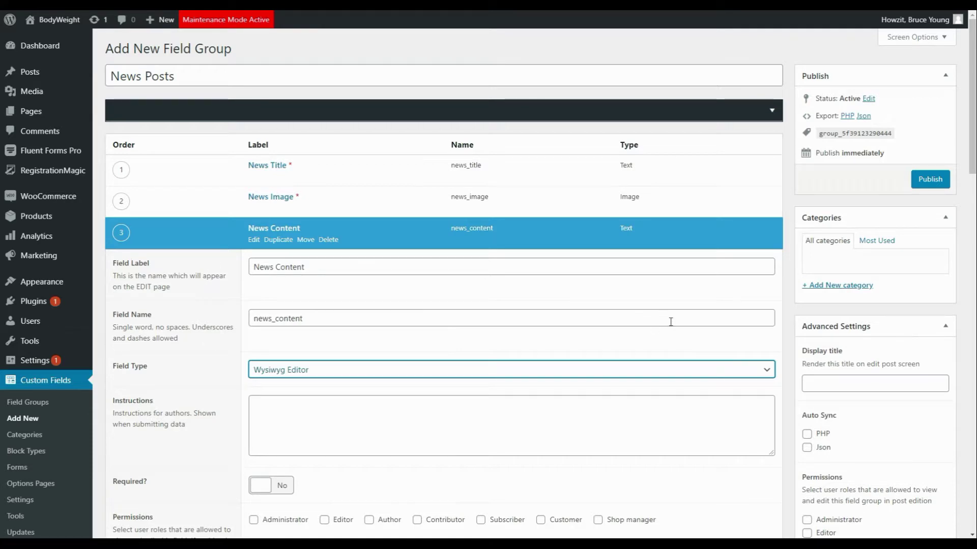
left_click_drag(972, 148, 972, 230)
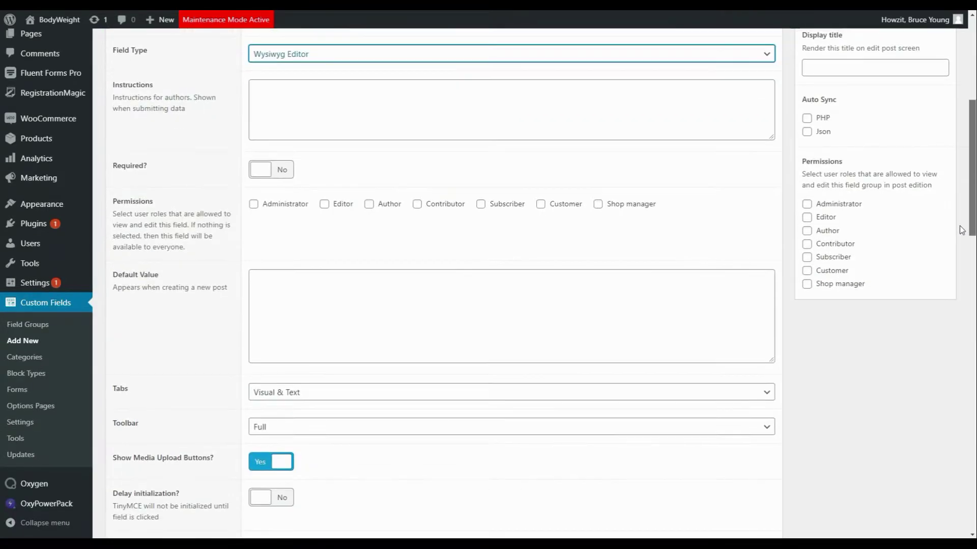
left_click(262, 171)
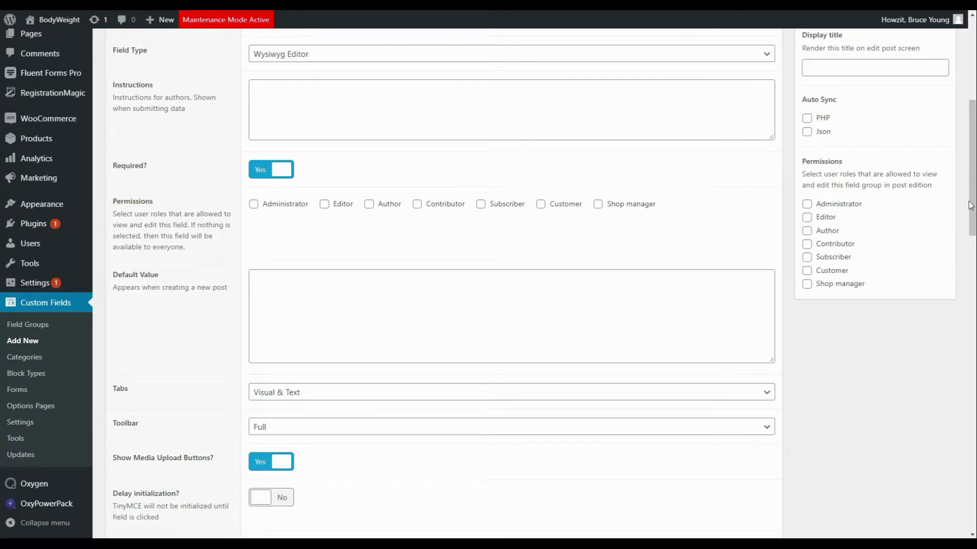
left_click_drag(970, 205, 970, 143)
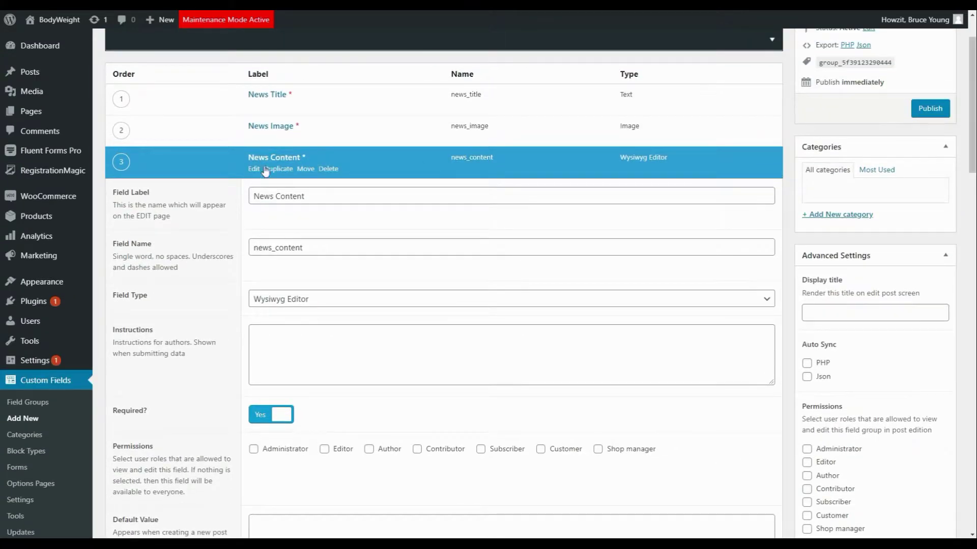
left_click(254, 169)
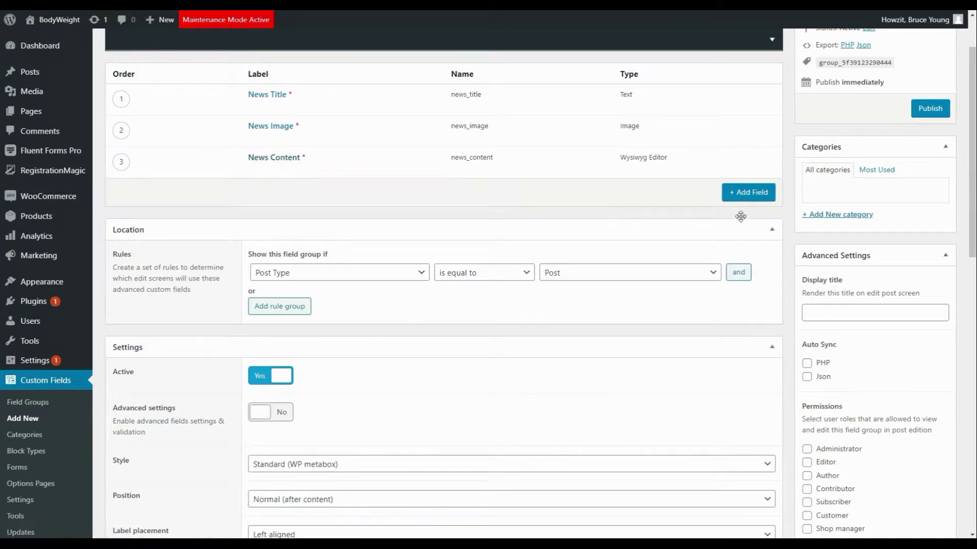
Step: Add a required Taxonomy field News Categories (news_categories) using the Category taxonomy
left_click(748, 193)
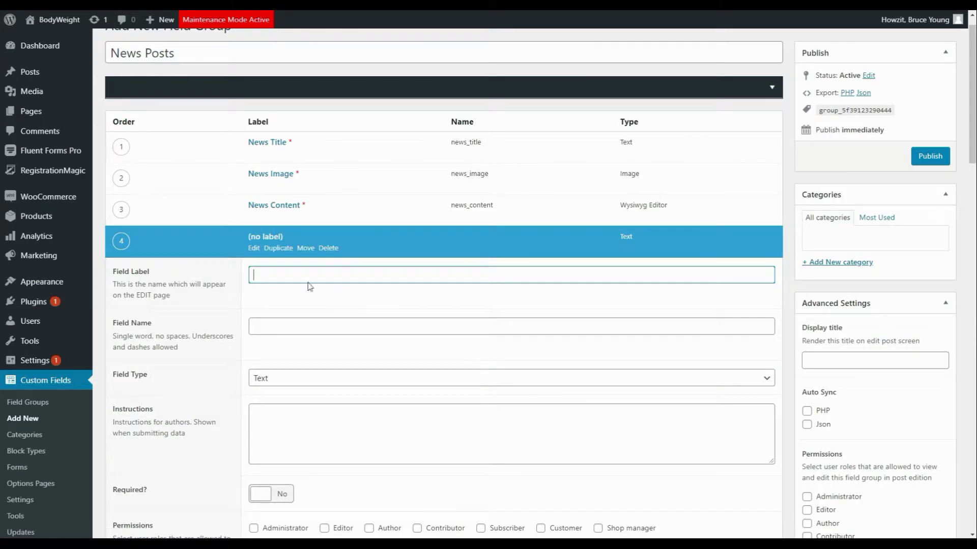
type("News Categories")
left_click(264, 332)
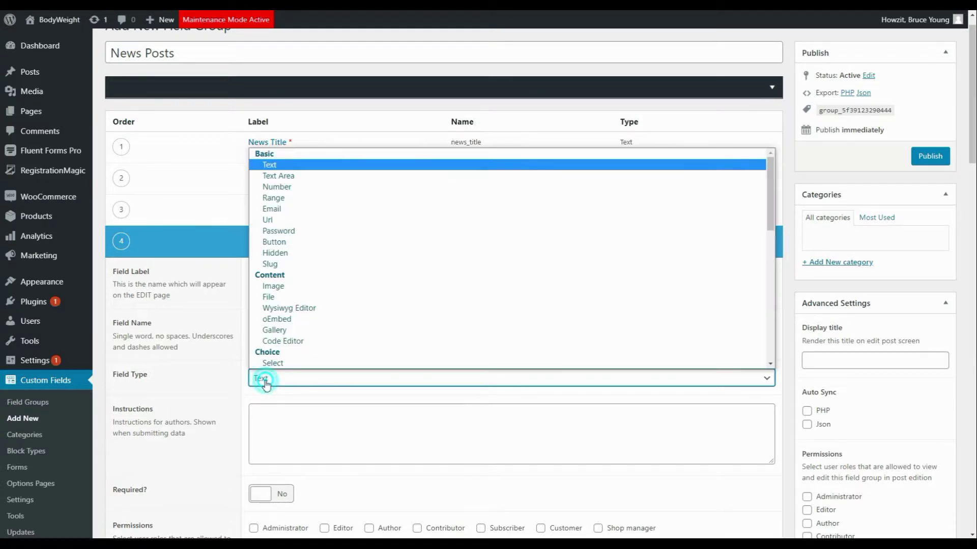
left_click(257, 377)
scroll(340, 323, "down", 1)
scroll(340, 323, "down", 6)
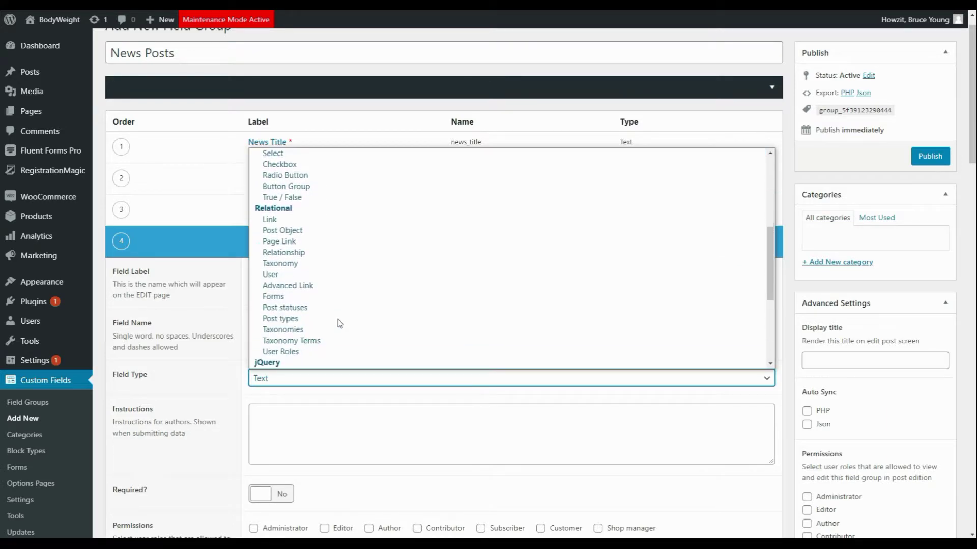
left_click(291, 221)
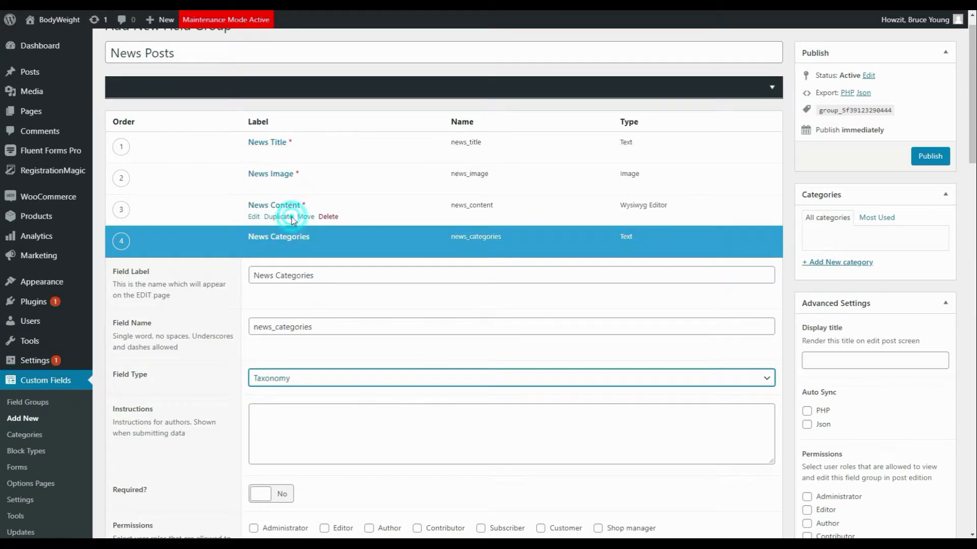
left_click_drag(974, 127, 973, 220)
left_click(279, 120)
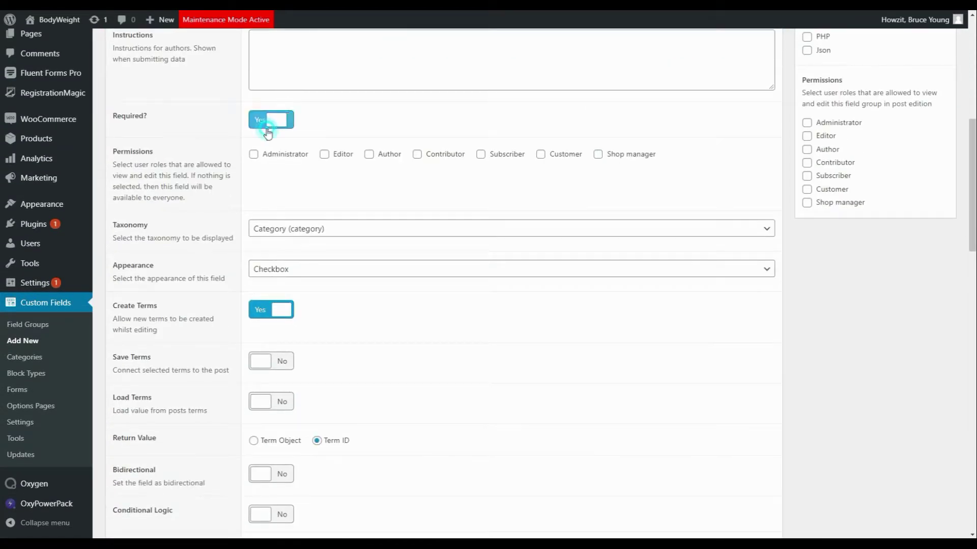
left_click(289, 231)
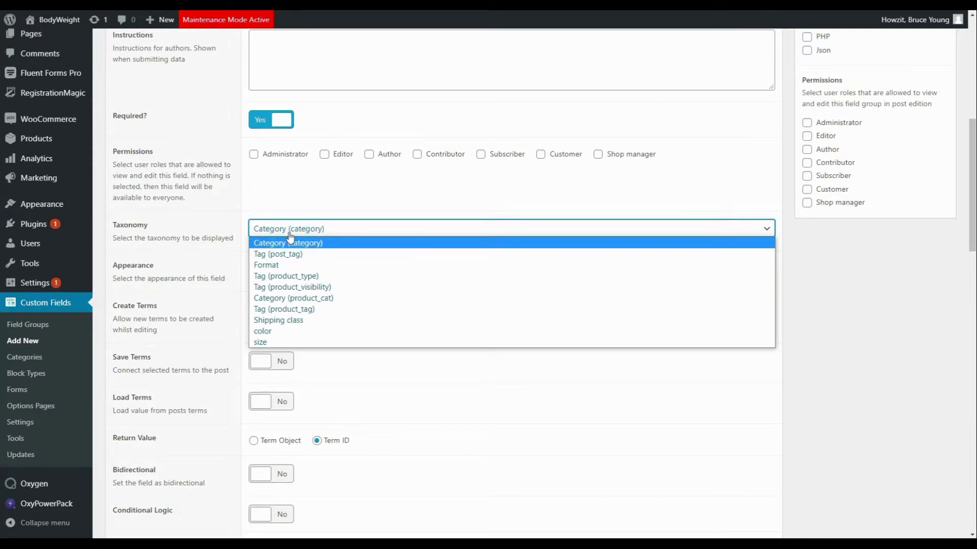
left_click(290, 237)
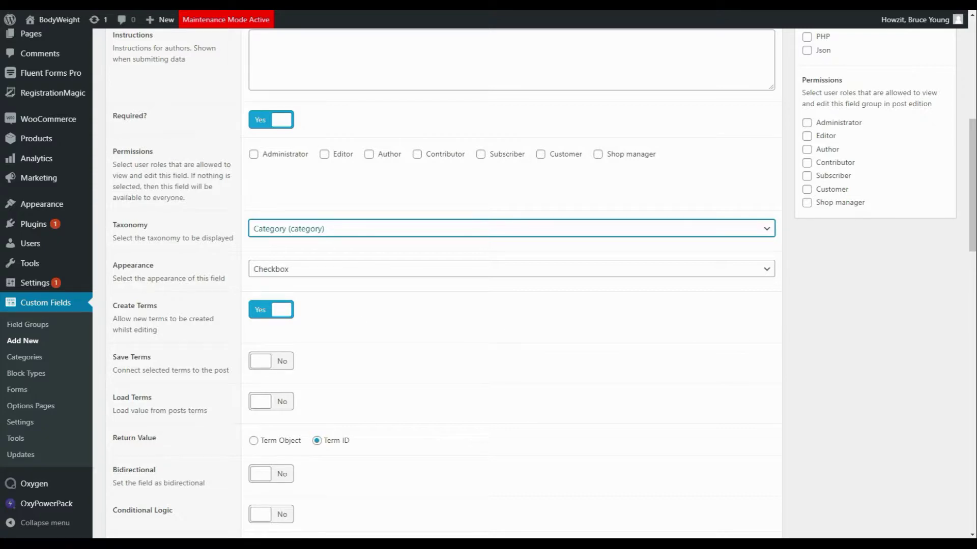
scroll(966, 214, "up", 9)
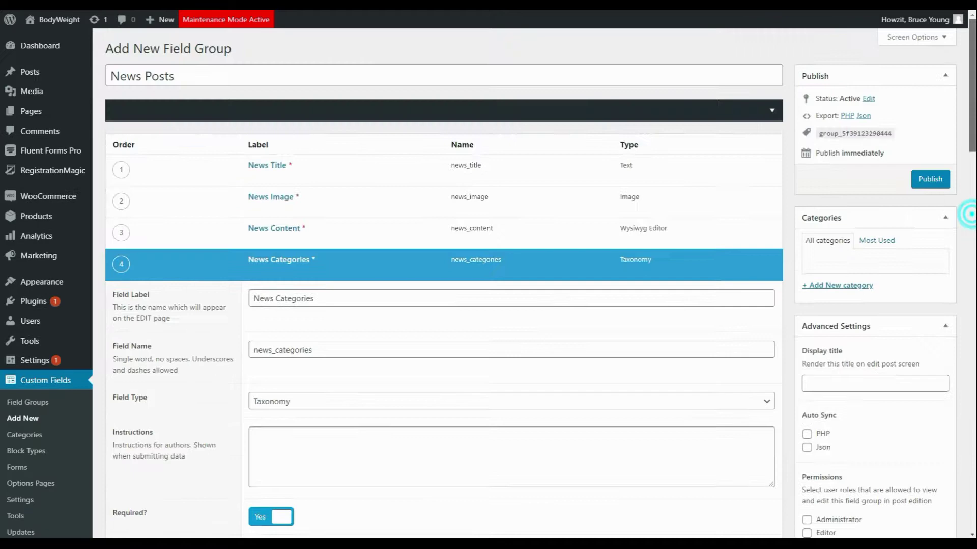
Step: Publish the News Posts field group and go to the ACF Extended Forms list
left_click(931, 179)
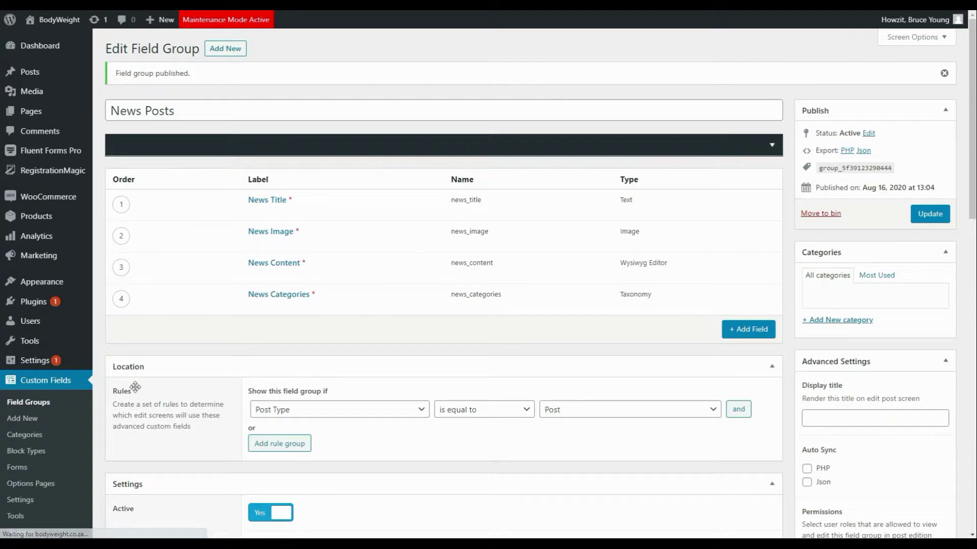
left_click(19, 468)
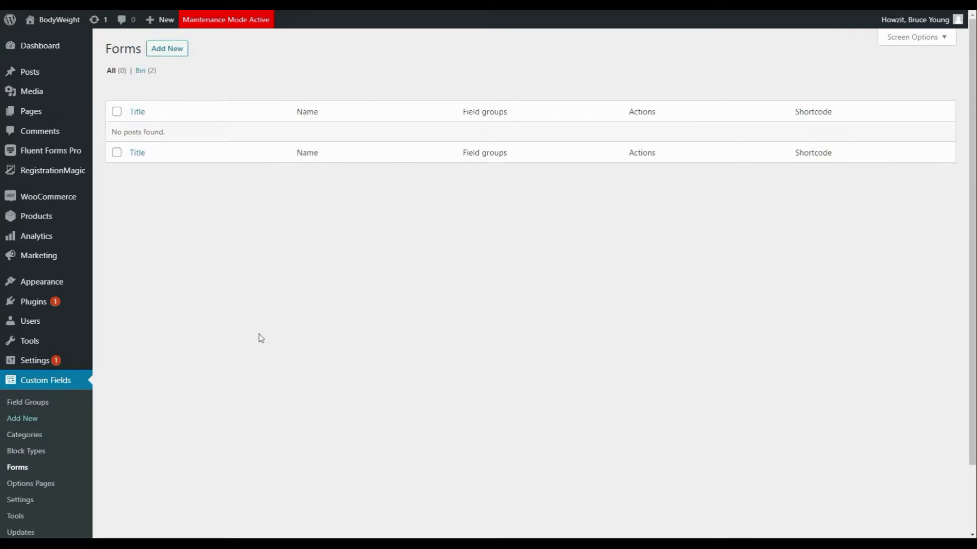
Step: Publish a new form titled 'Submit News', named news-submission, showing the News Posts field group
left_click(172, 49)
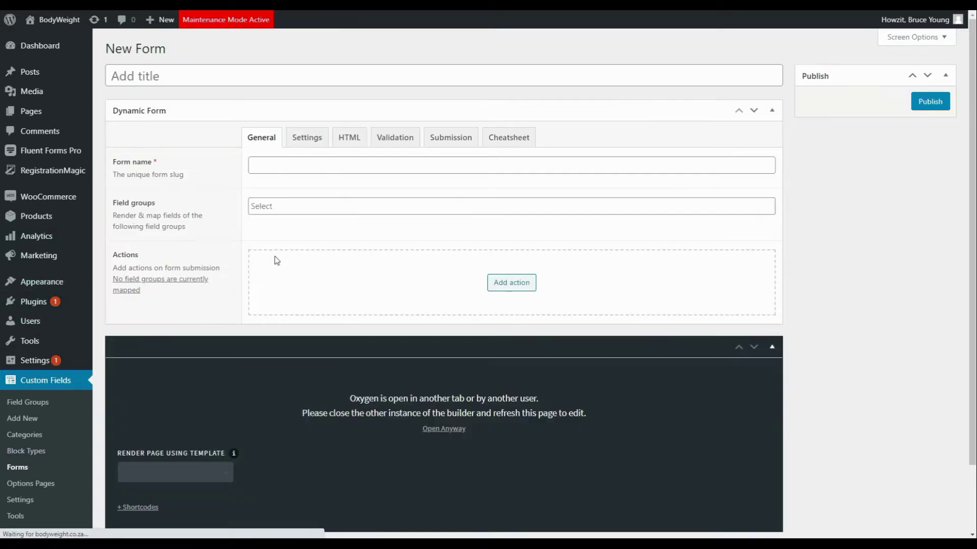
left_click(203, 84)
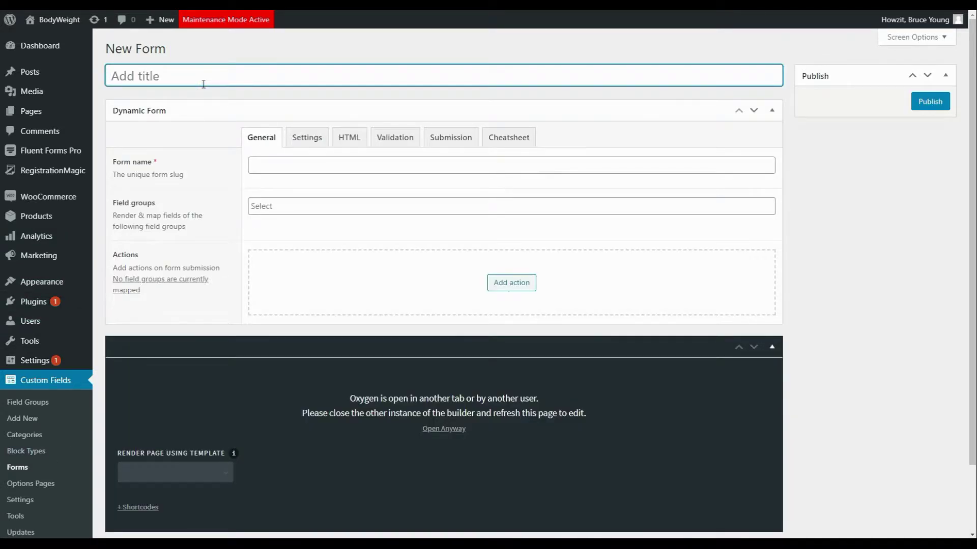
type("Submit News")
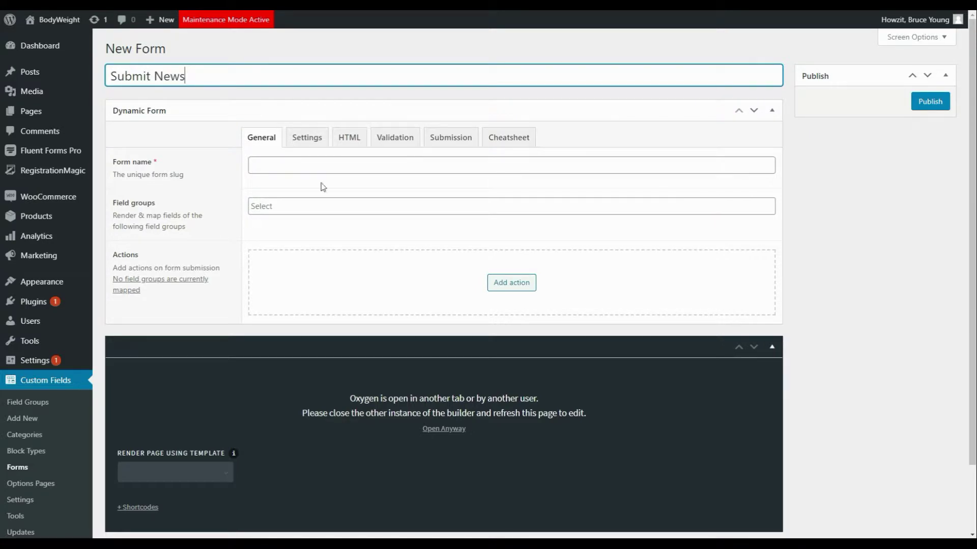
left_click(309, 166)
type("news-submission")
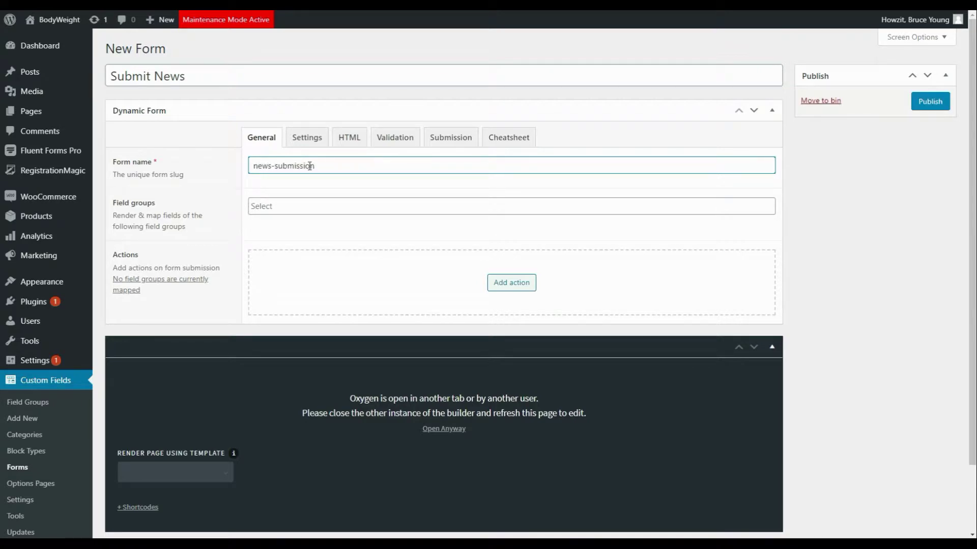
left_click(265, 207)
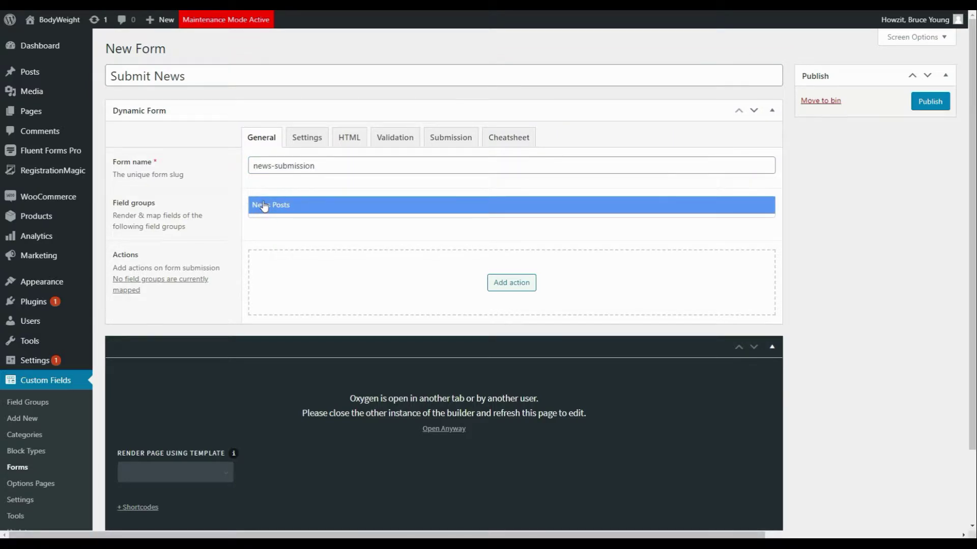
left_click(261, 205)
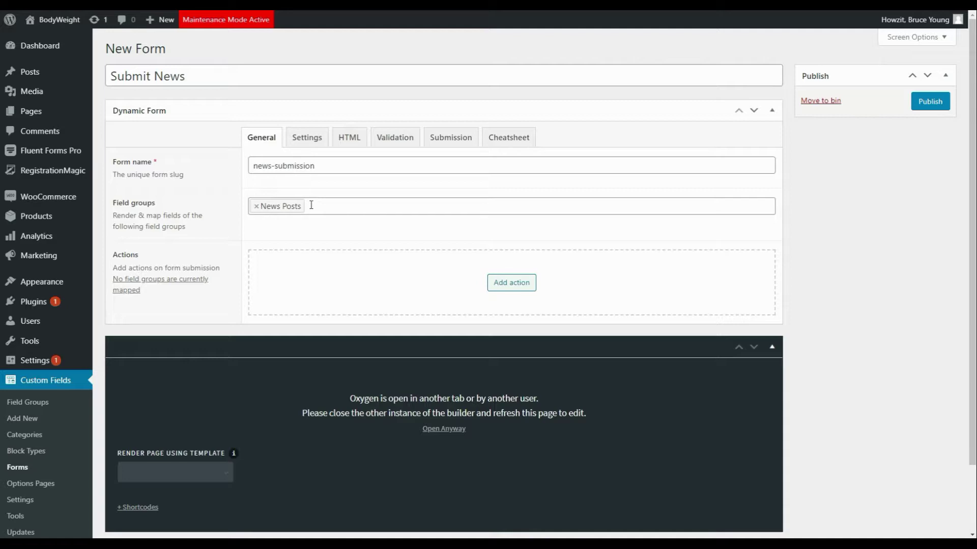
left_click(929, 100)
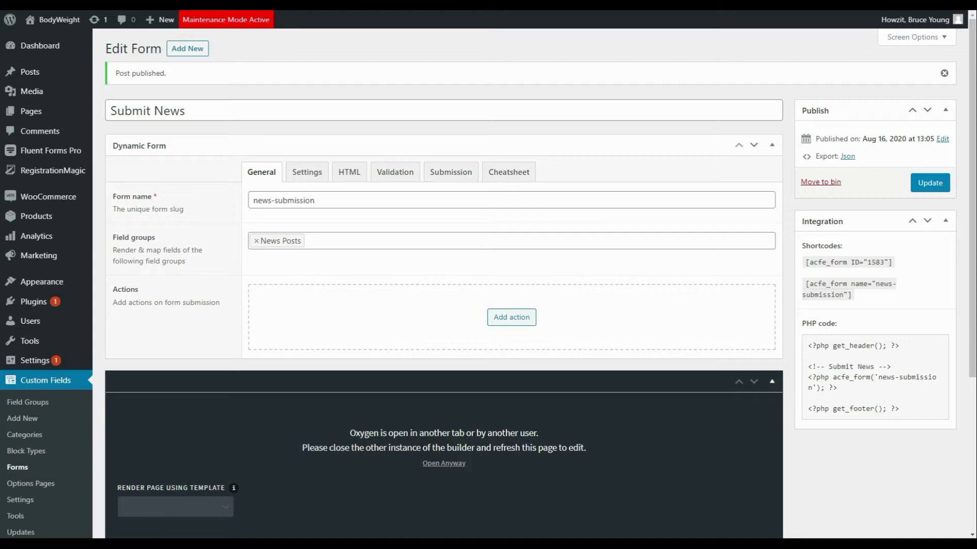
Step: Add a Post action set to Create post and show its Load settings
left_click(515, 328)
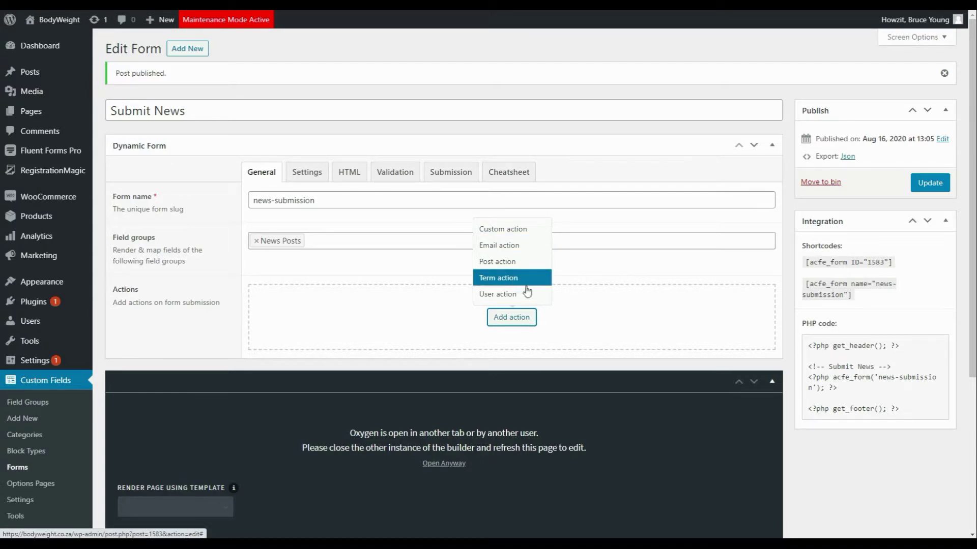
left_click(502, 262)
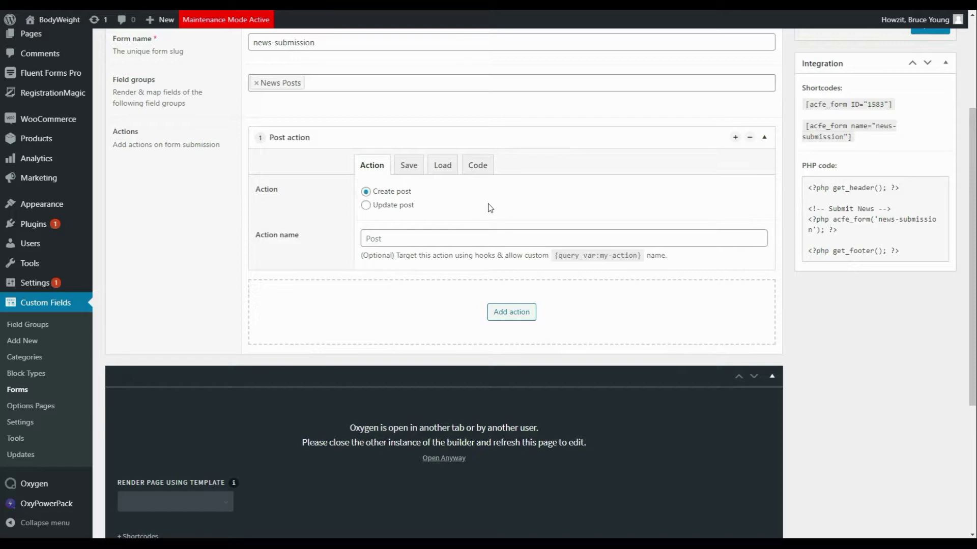
left_click(365, 192)
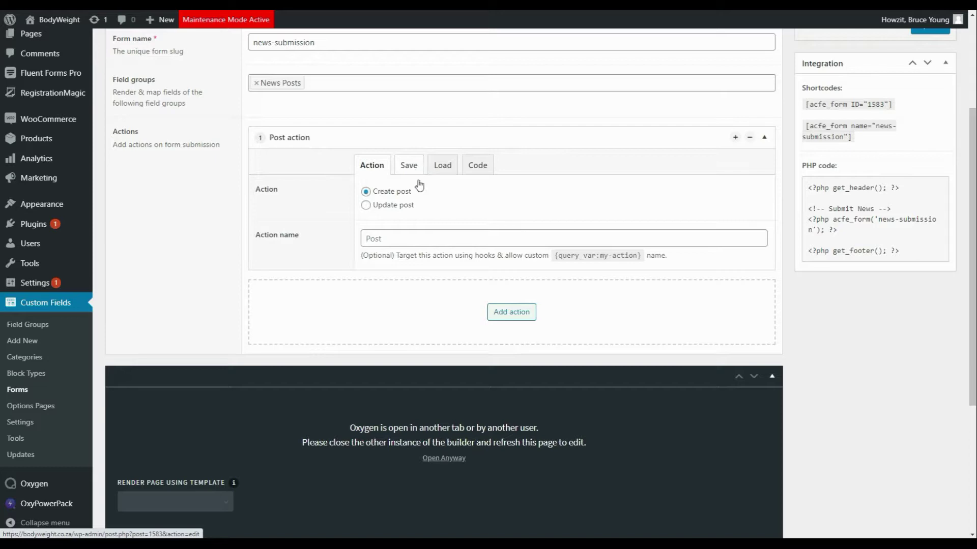
left_click(442, 169)
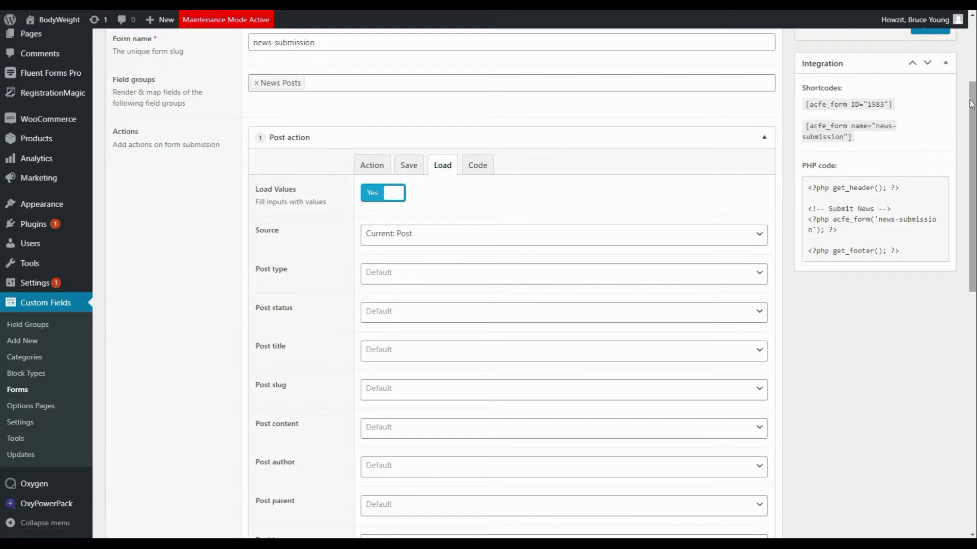
Step: Set the load source to Current: Post and tick all four News Posts fields for loading
left_click_drag(972, 104, 971, 140)
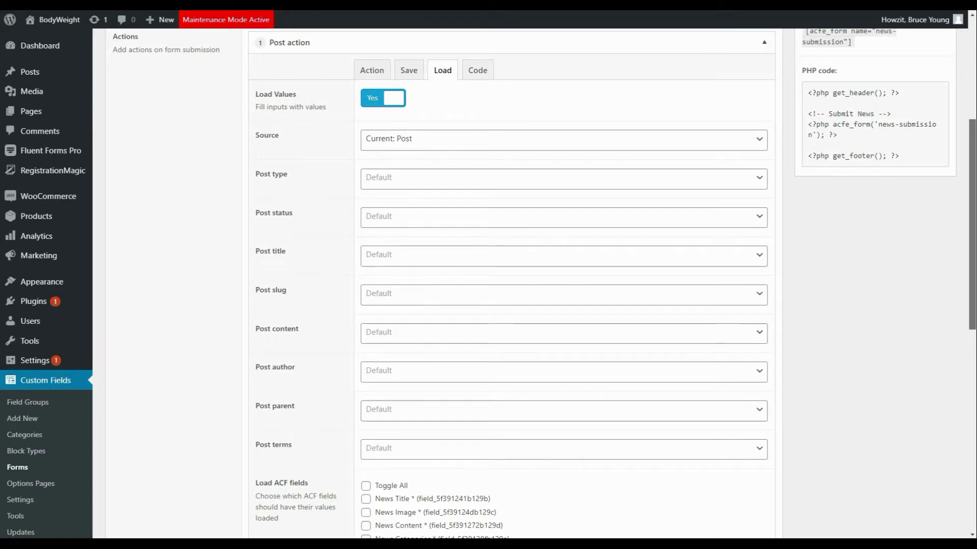
left_click(446, 147)
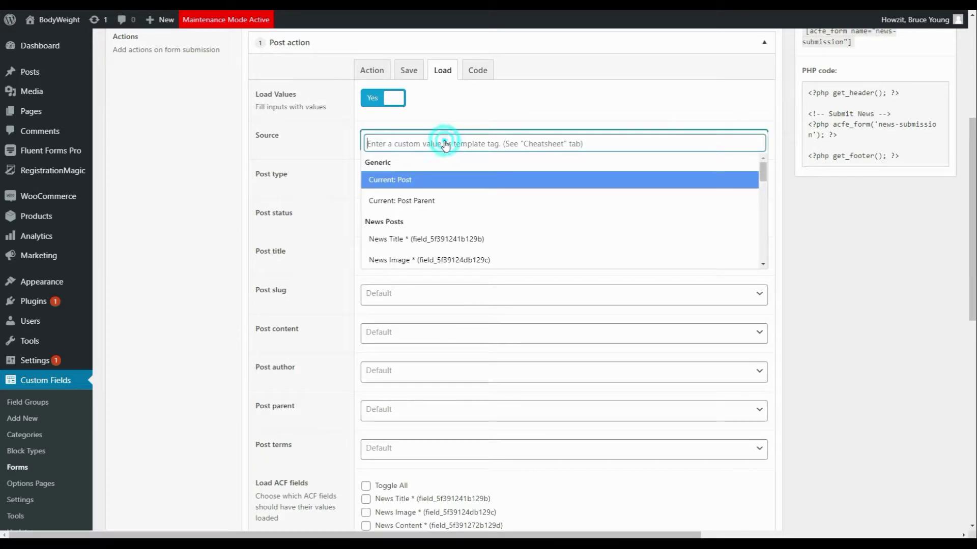
left_click(391, 180)
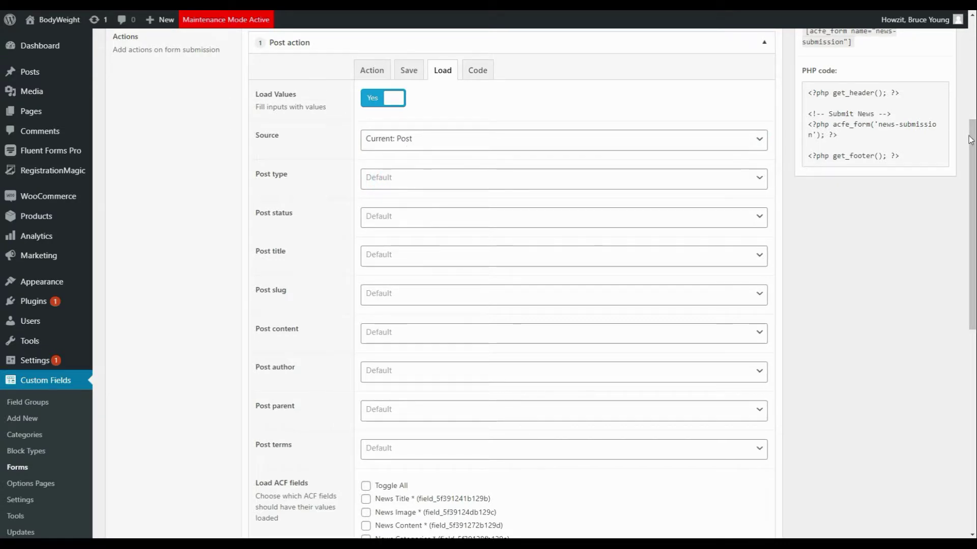
scroll(966, 138, "down", 5)
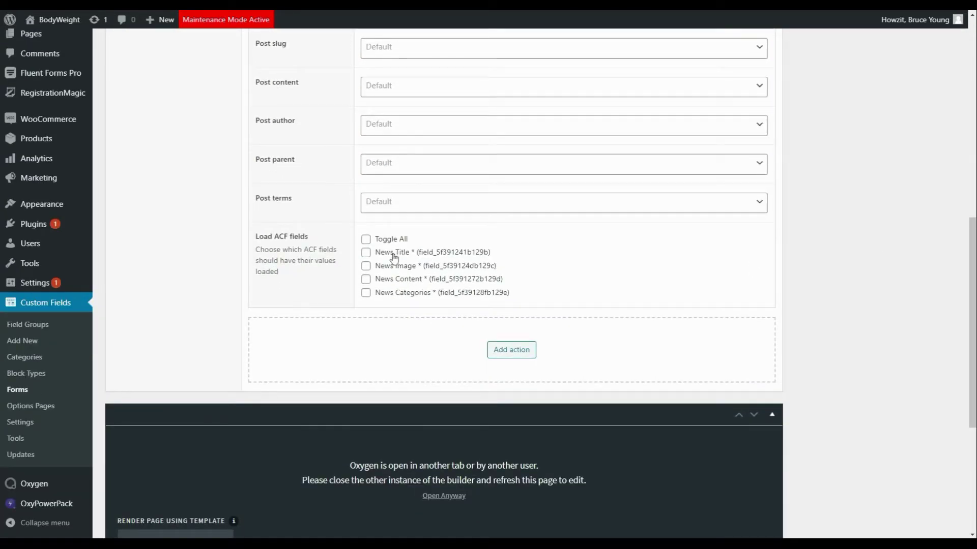
left_click(366, 240)
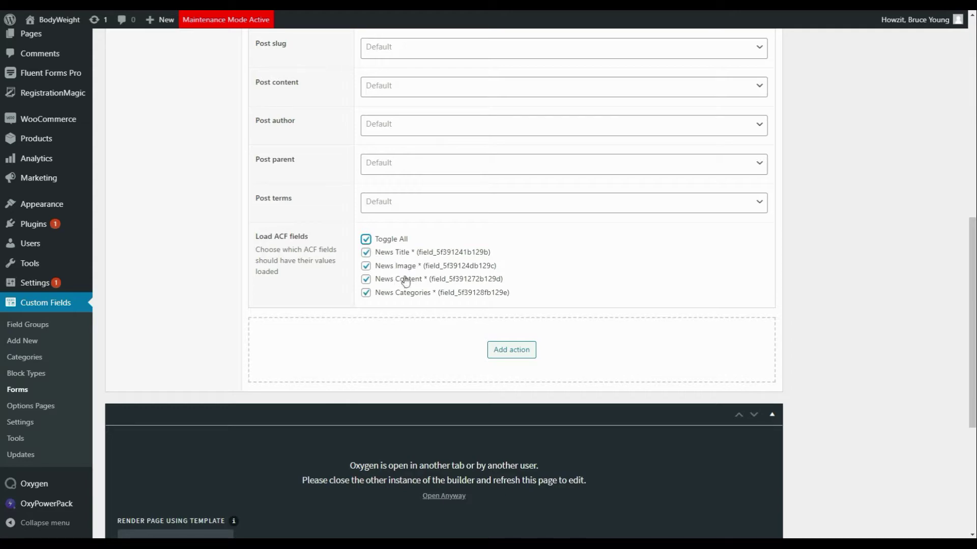
left_click(365, 294)
left_click(365, 279)
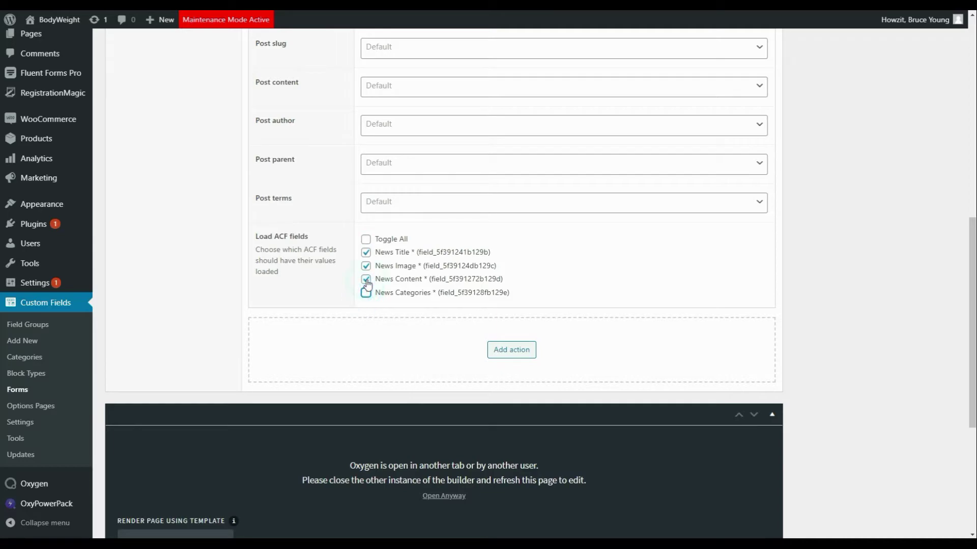
left_click(367, 241)
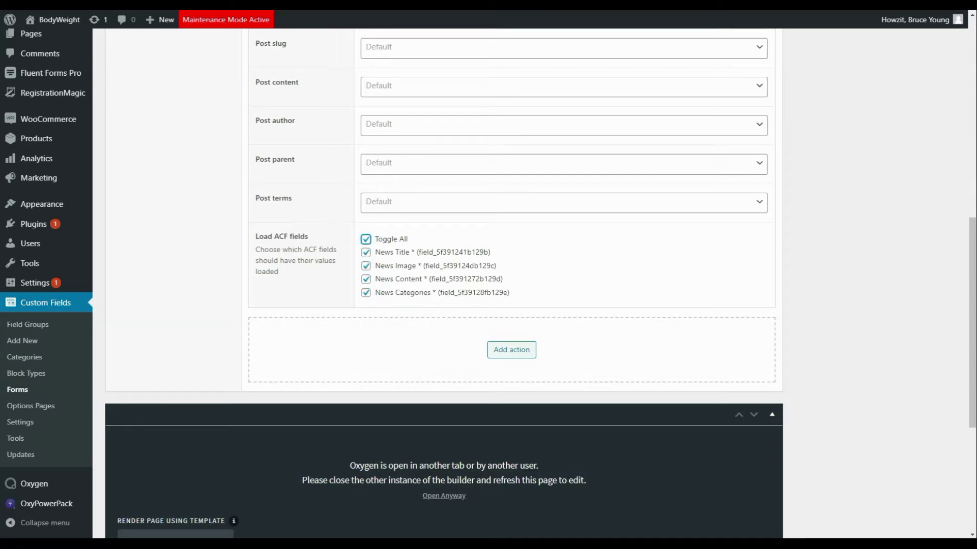
scroll(973, 361, "up", 9)
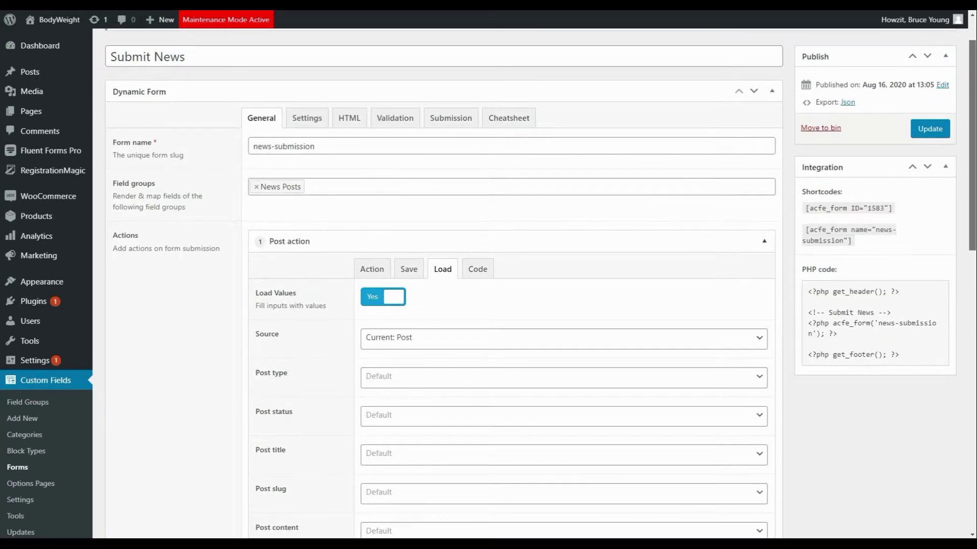
Step: Have the post action save a regular Post with Draft status
left_click(408, 271)
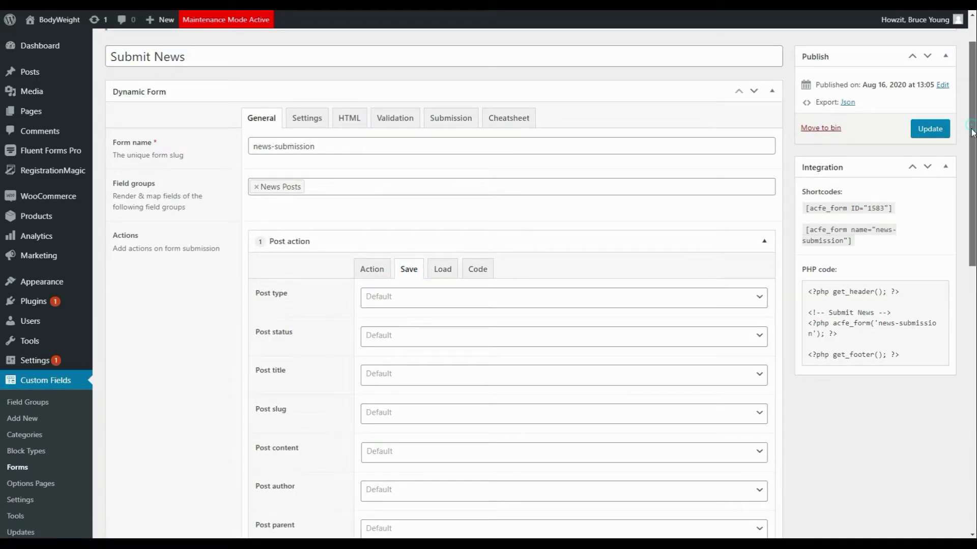
scroll(961, 203, "down", 5)
scroll(960, 227, "up", 1)
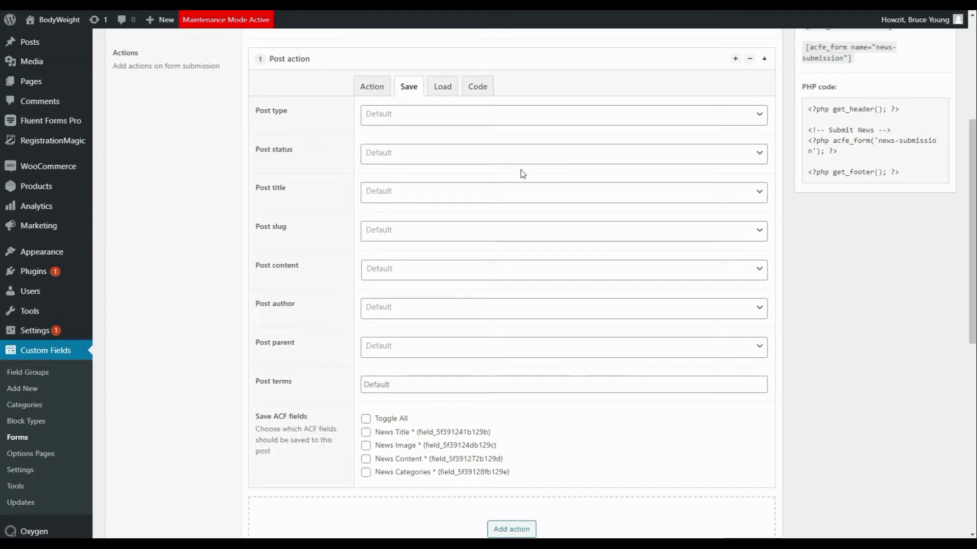
left_click(402, 115)
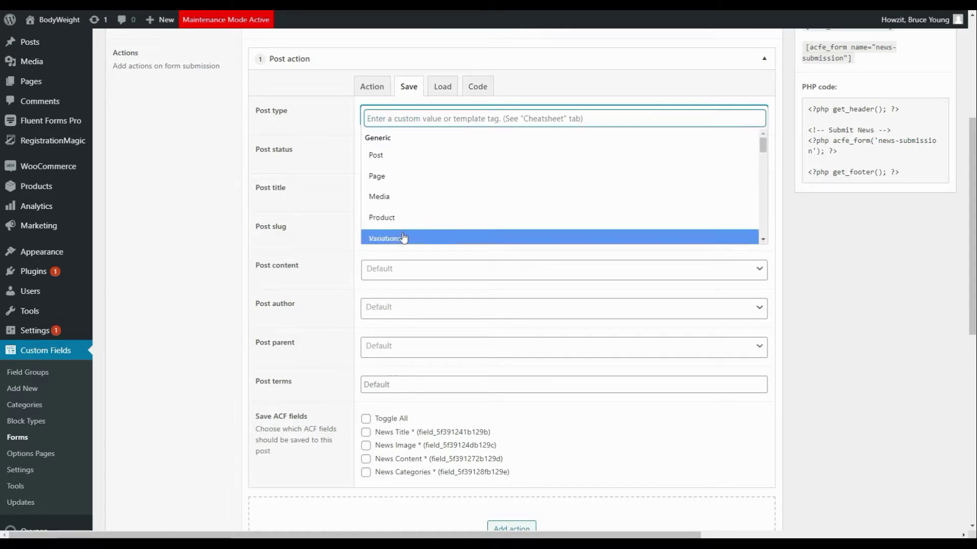
left_click(407, 155)
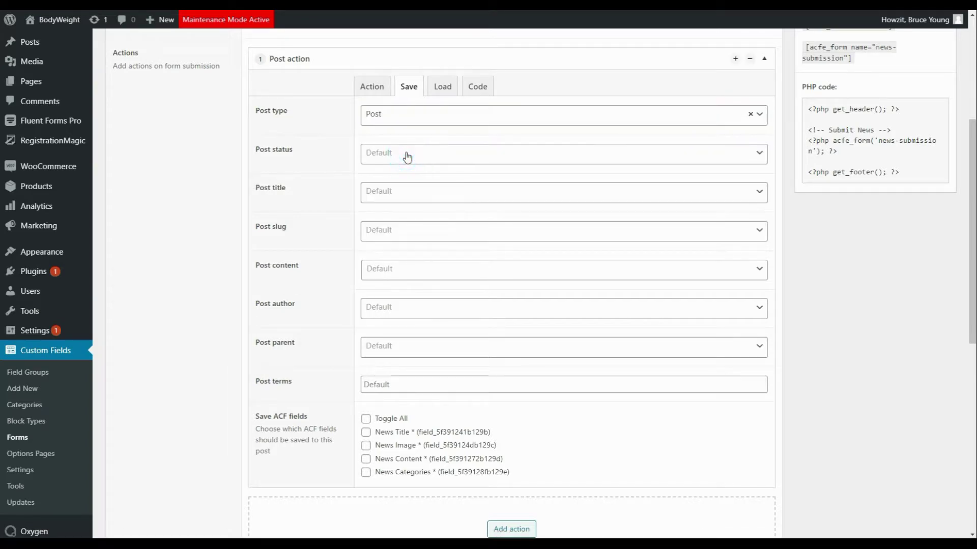
left_click(407, 156)
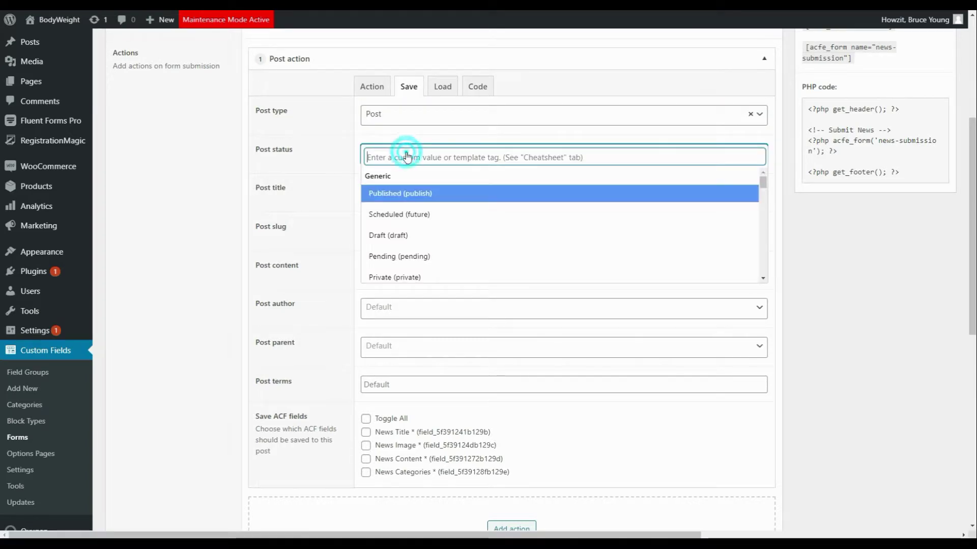
left_click(398, 237)
Step: Map the post title to News Title and the post content to News Content
left_click(392, 192)
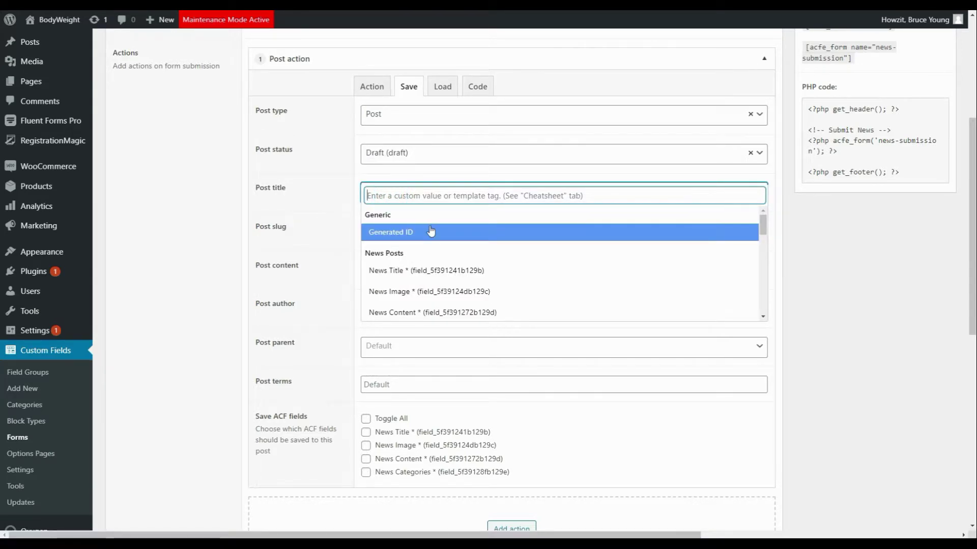
left_click(391, 276)
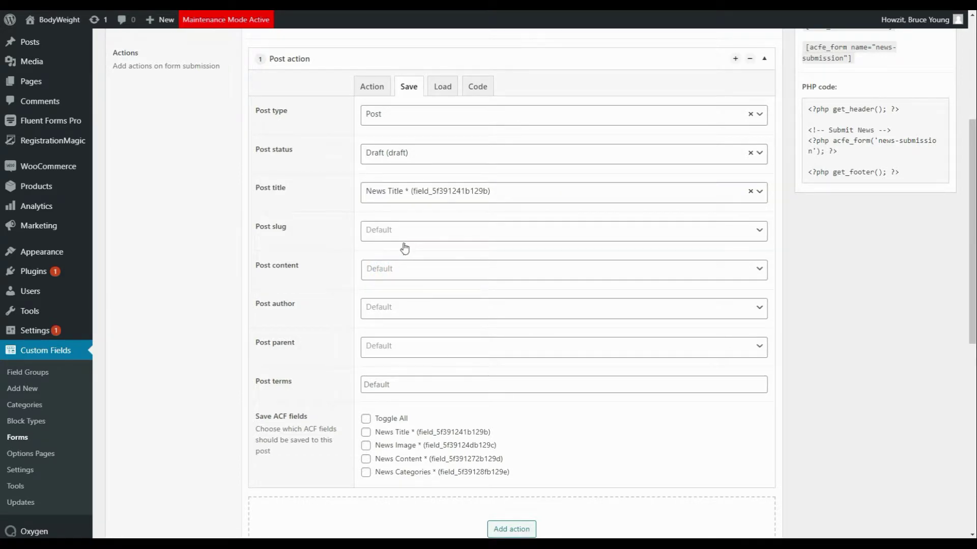
scroll(404, 246, "down", 1)
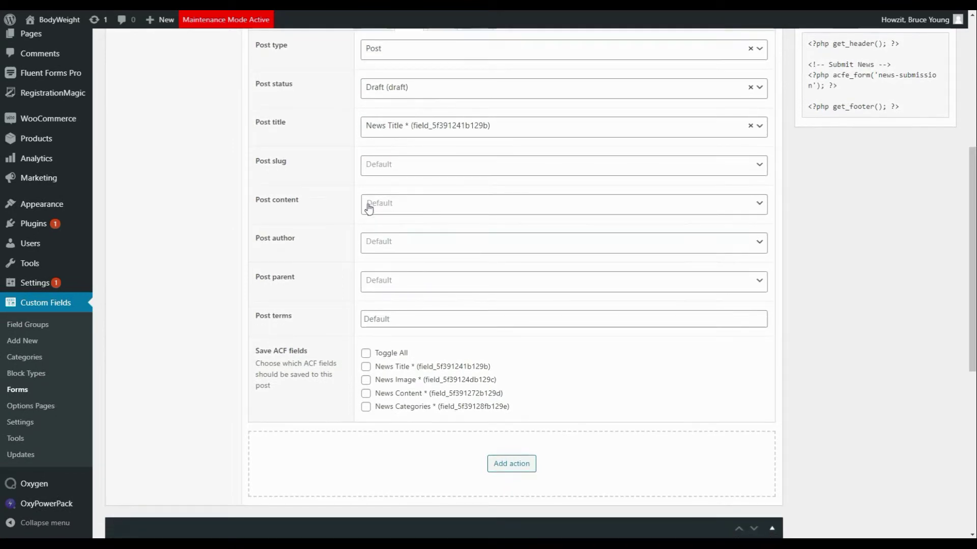
left_click(370, 208)
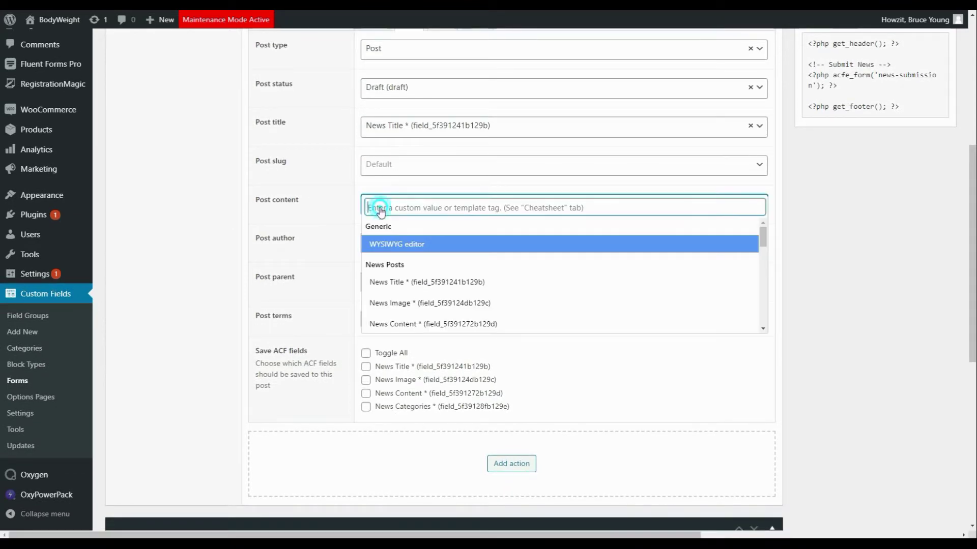
left_click(418, 326)
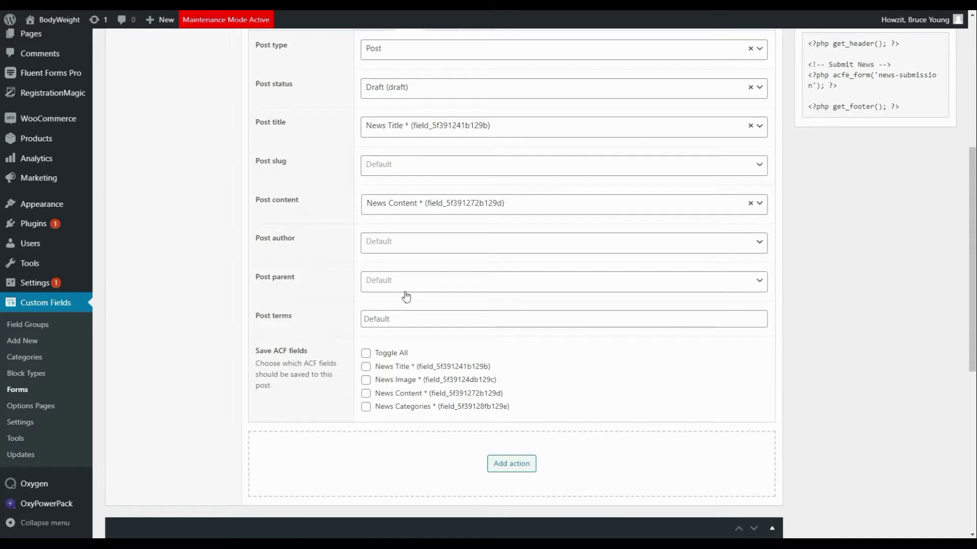
scroll(403, 296, "down", 1)
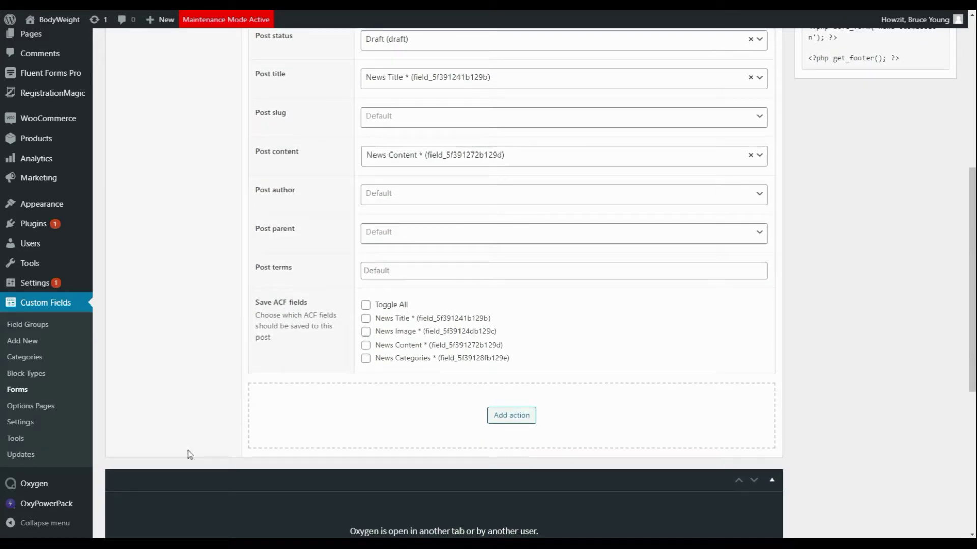
Step: Use News Categories as the source of the post terms
left_click(418, 270)
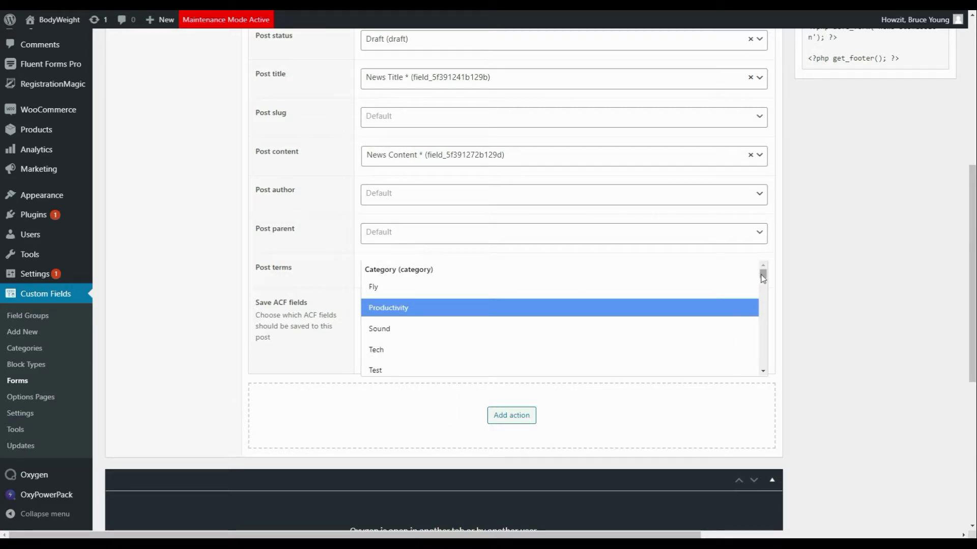
left_click_drag(764, 278, 764, 352)
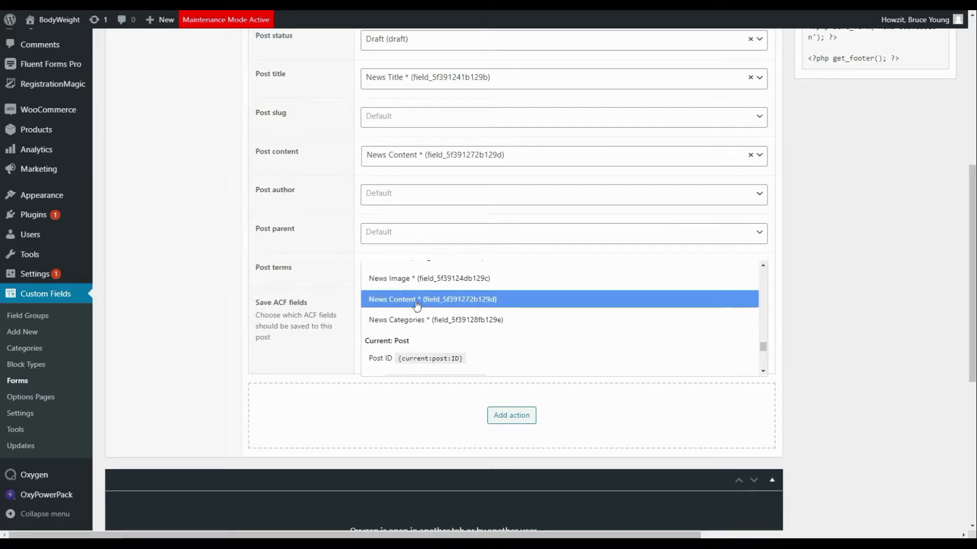
scroll(435, 330, "up", 1)
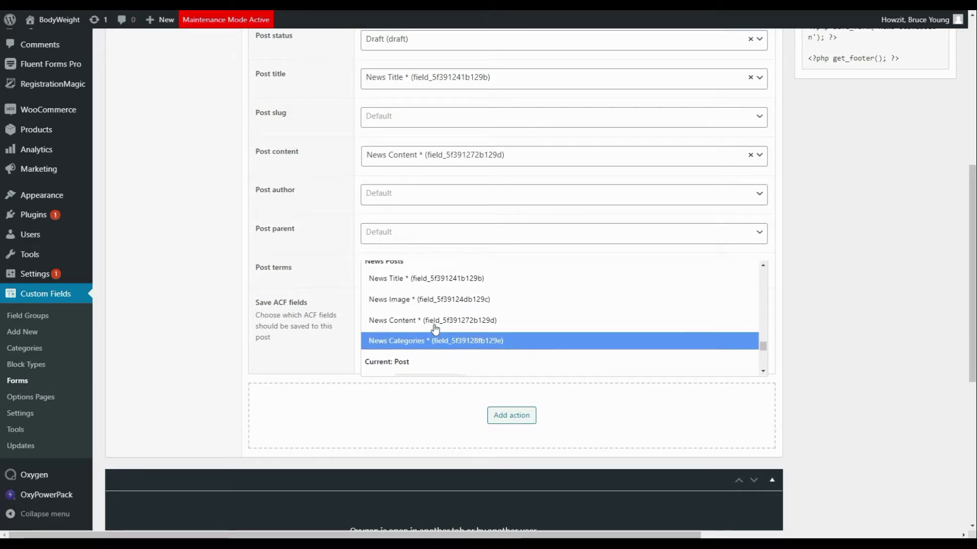
scroll(435, 329, "up", 2)
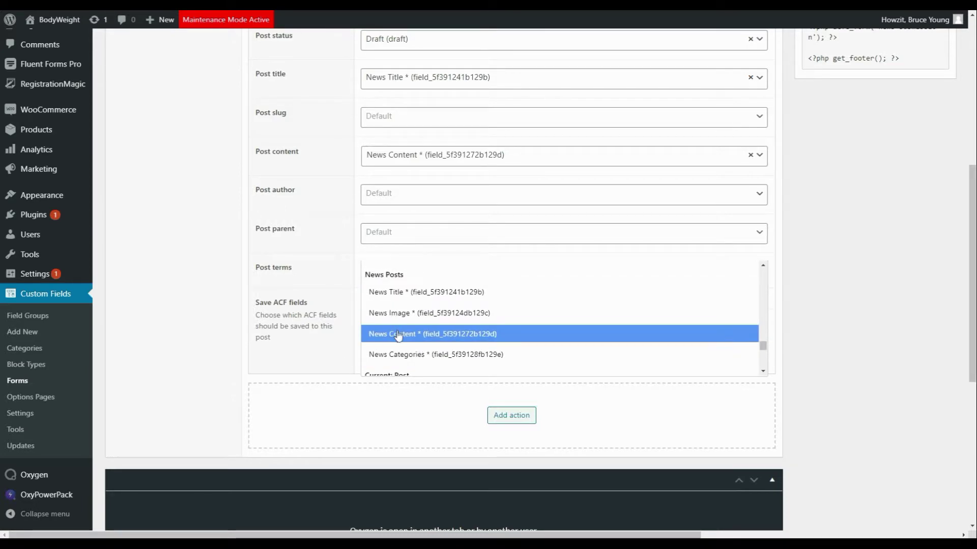
left_click(393, 355)
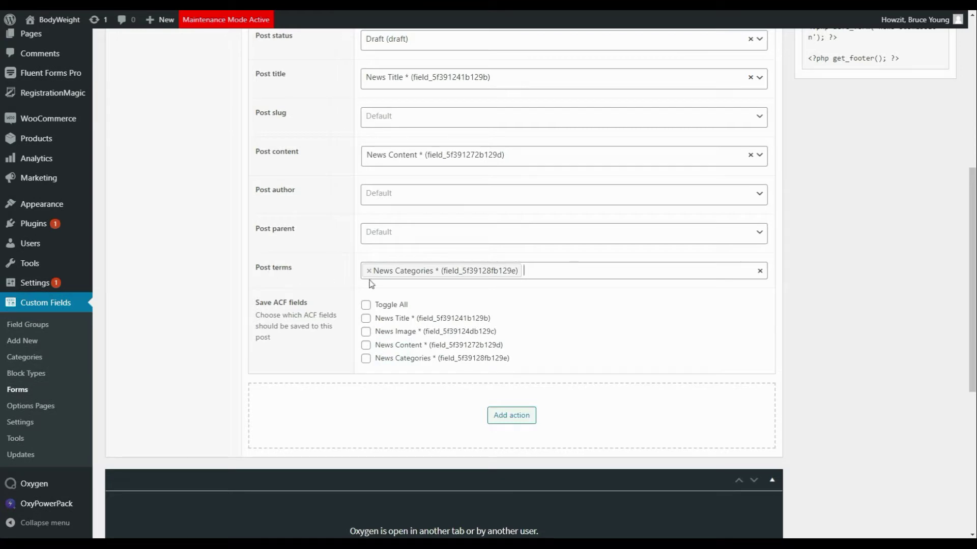
Step: Save all four News ACF fields to the post and update the form
left_click(366, 304)
left_click_drag(972, 314, 969, 203)
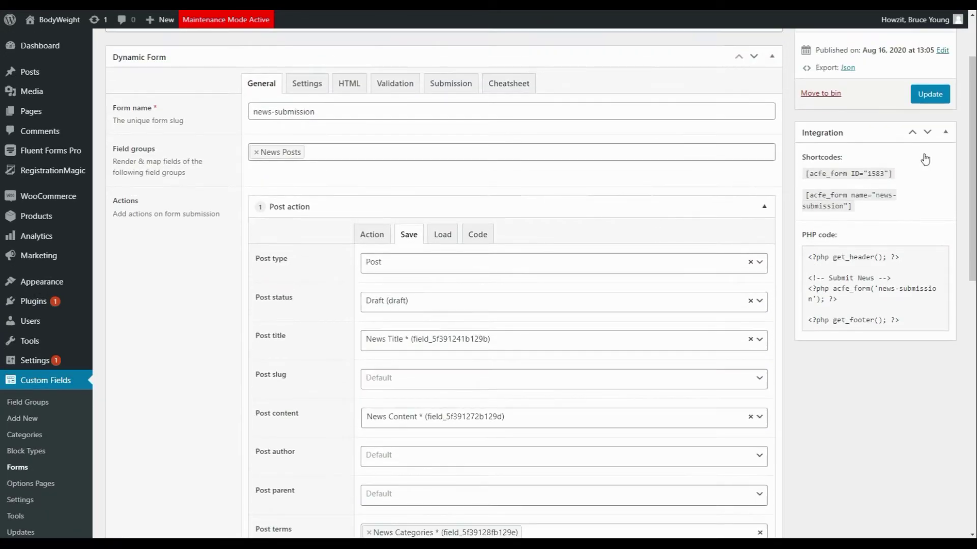
left_click(915, 96)
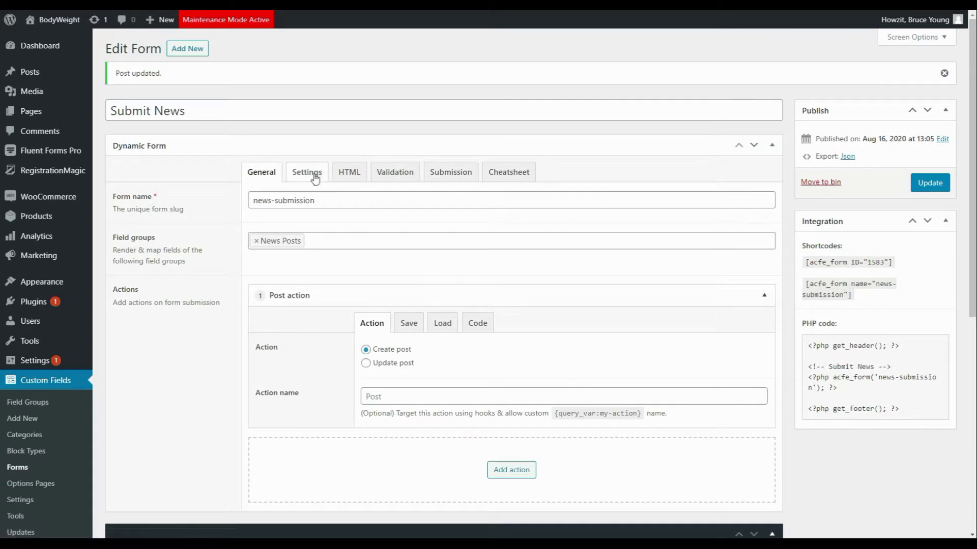
Step: In the form settings, set the form class to acf-form-news-post
left_click(307, 173)
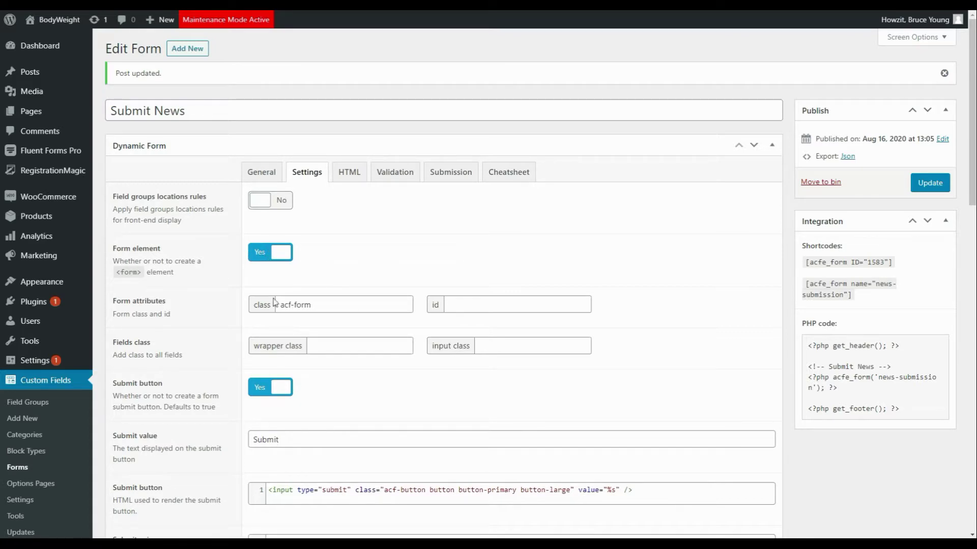
left_click(331, 308)
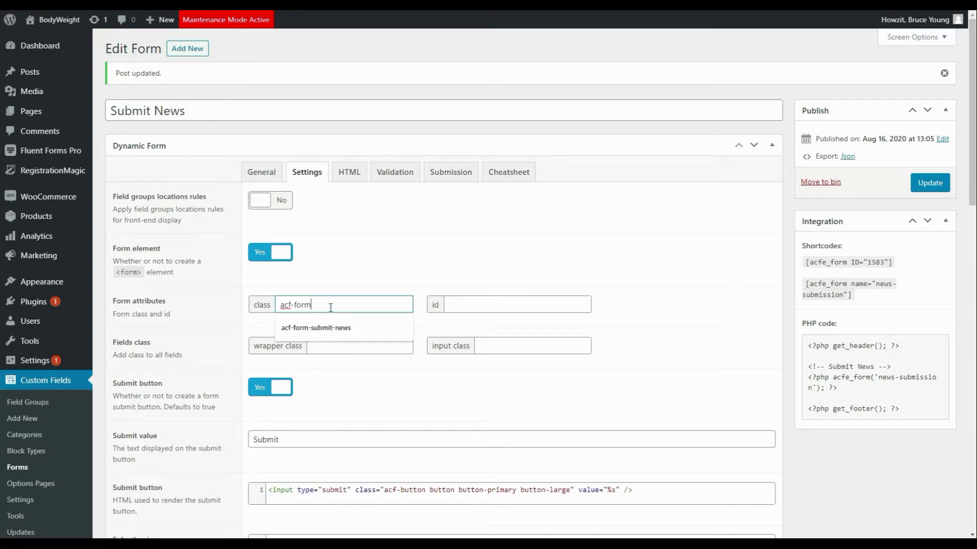
type("-n")
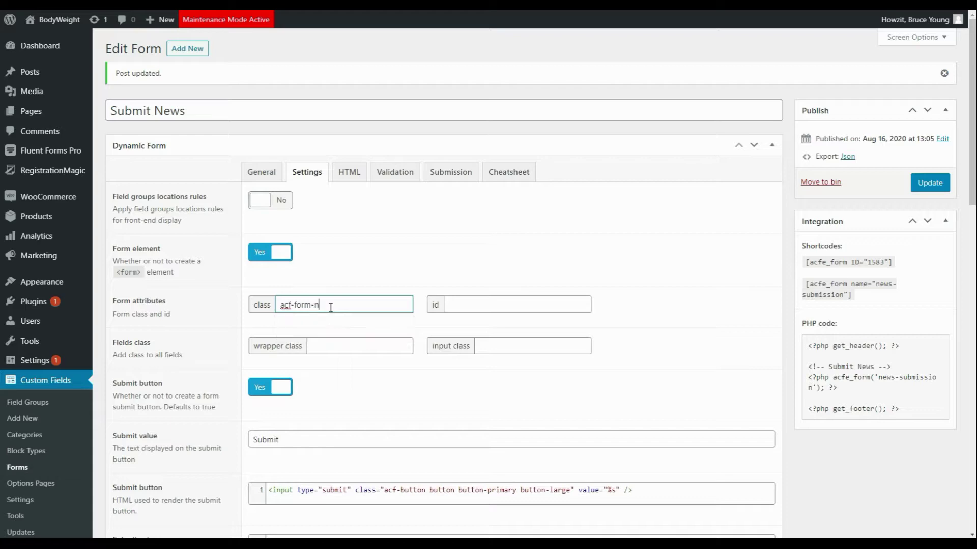
type("ews-post")
Step: Set the fields wrapper class to submit-news-field
left_click(338, 347)
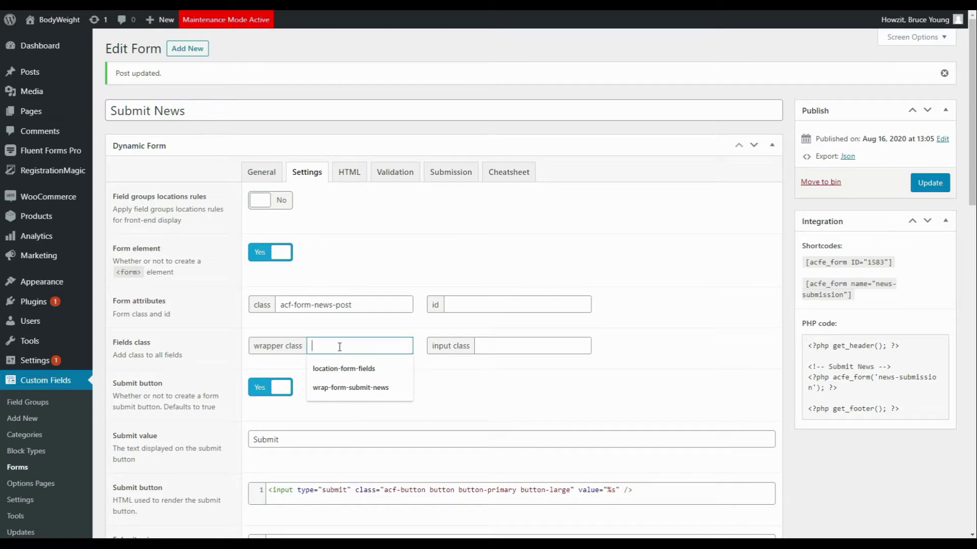
left_click(364, 387)
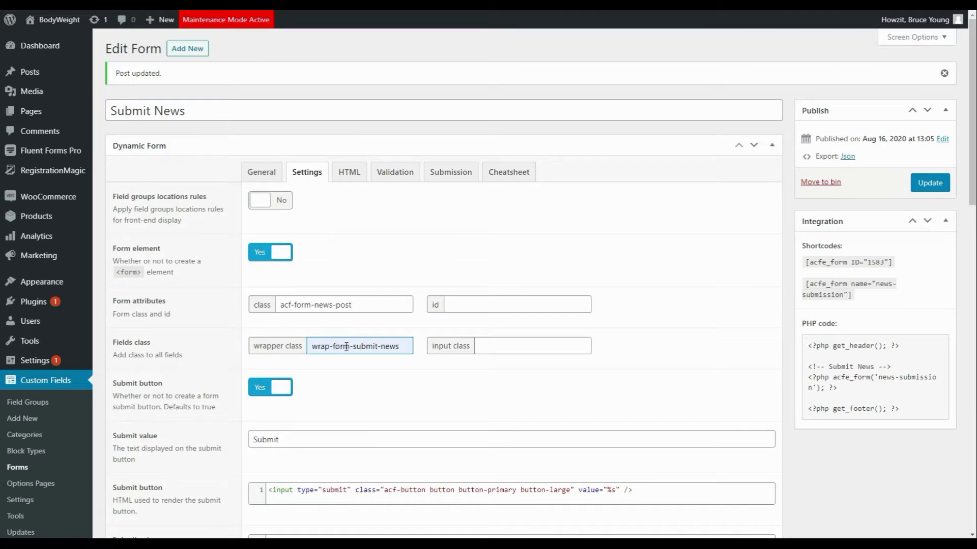
left_click_drag(353, 346, 311, 353)
key("BackSpace")
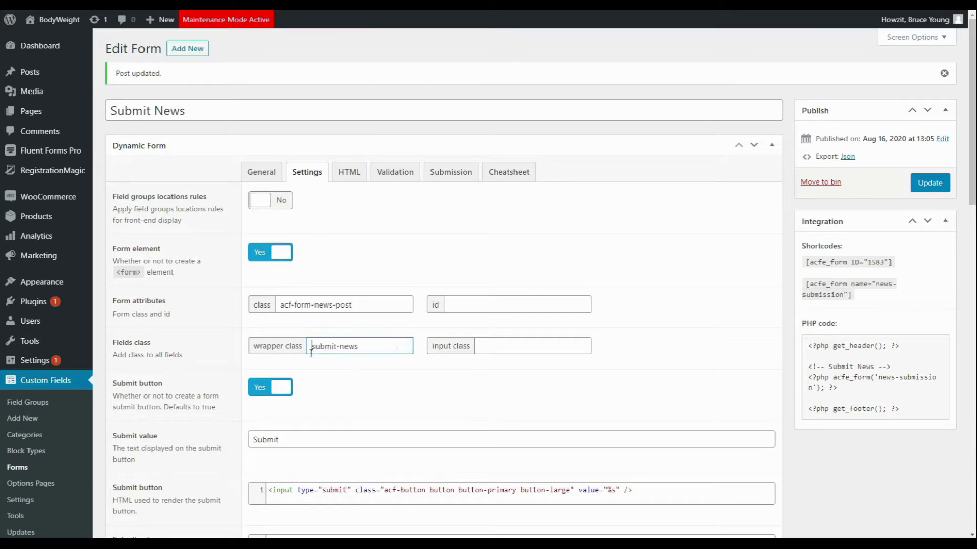
left_click(369, 344)
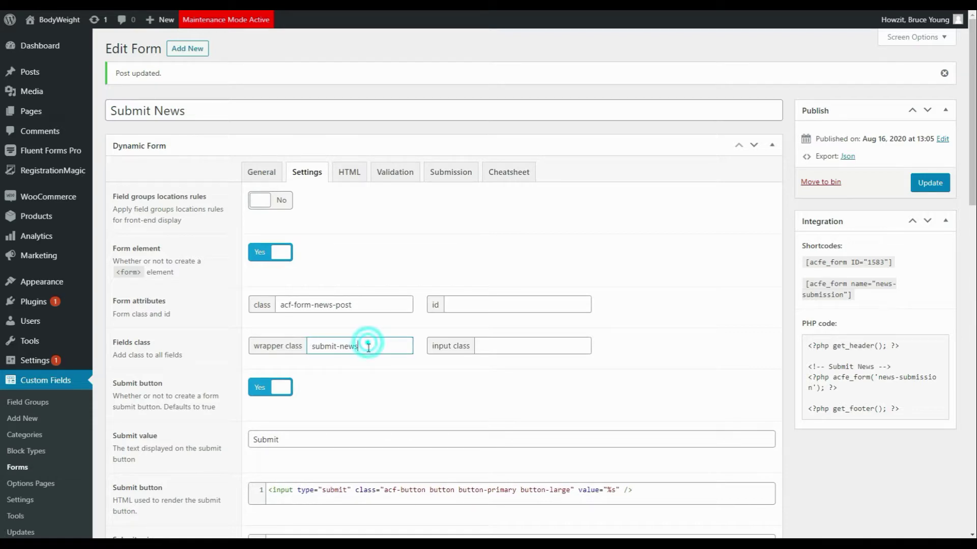
type("-field")
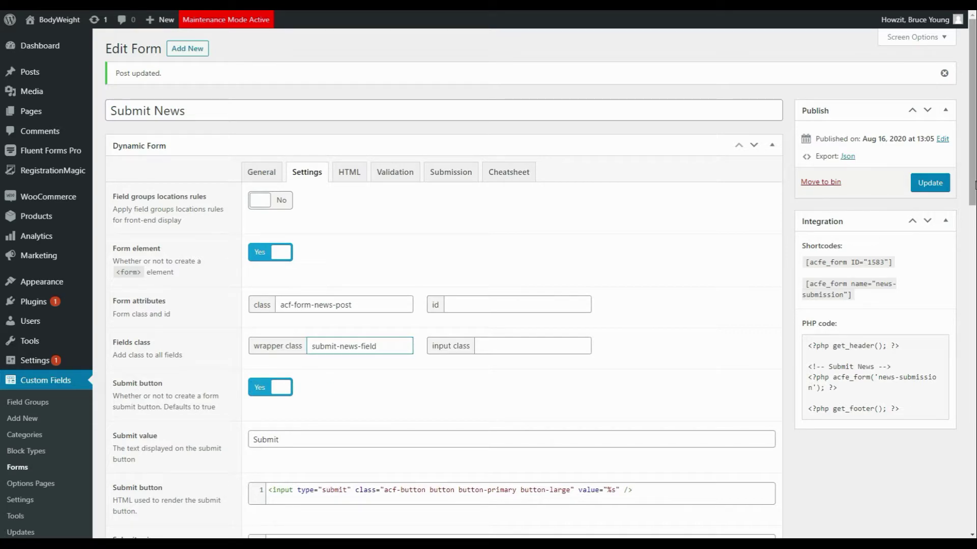
Step: Change the submit button text to Submit News
left_click_drag(971, 195, 972, 253)
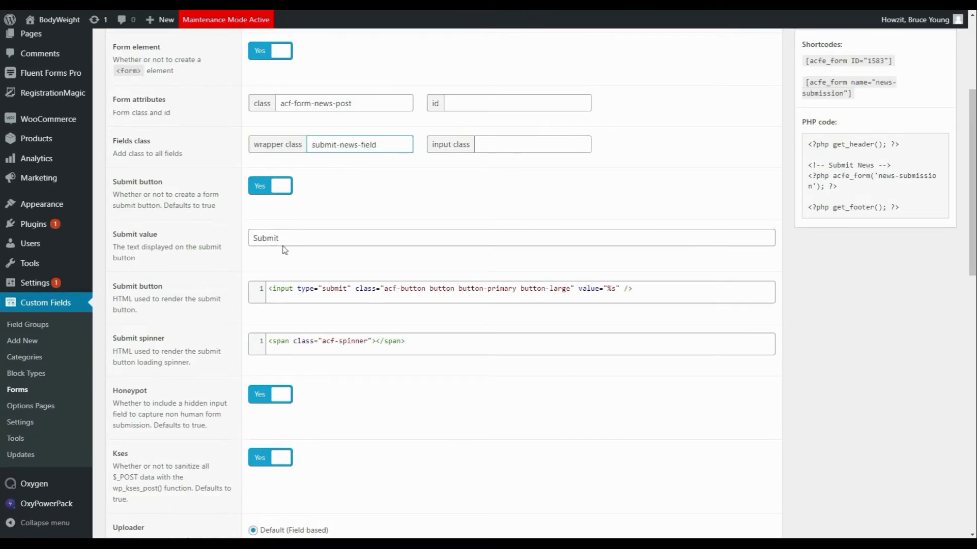
left_click(301, 234)
type("N")
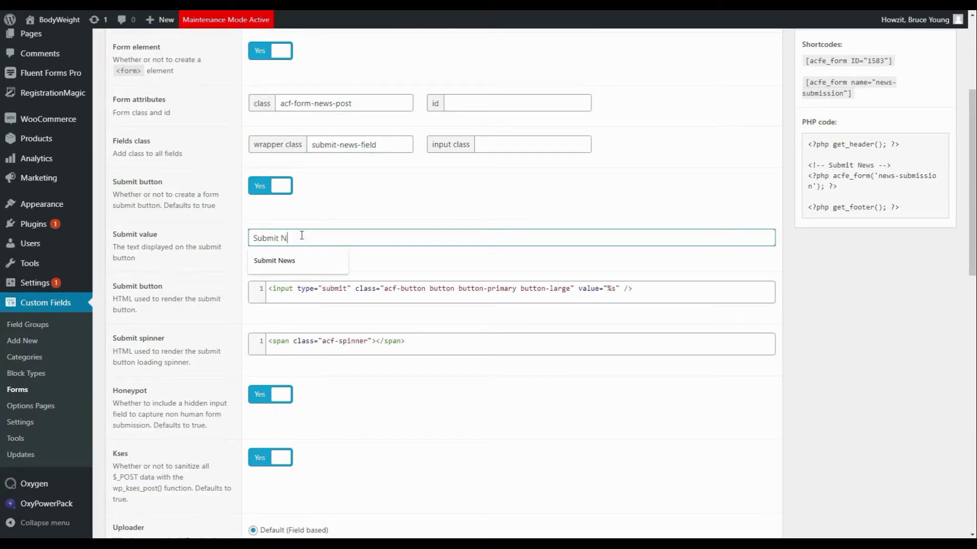
type("ews")
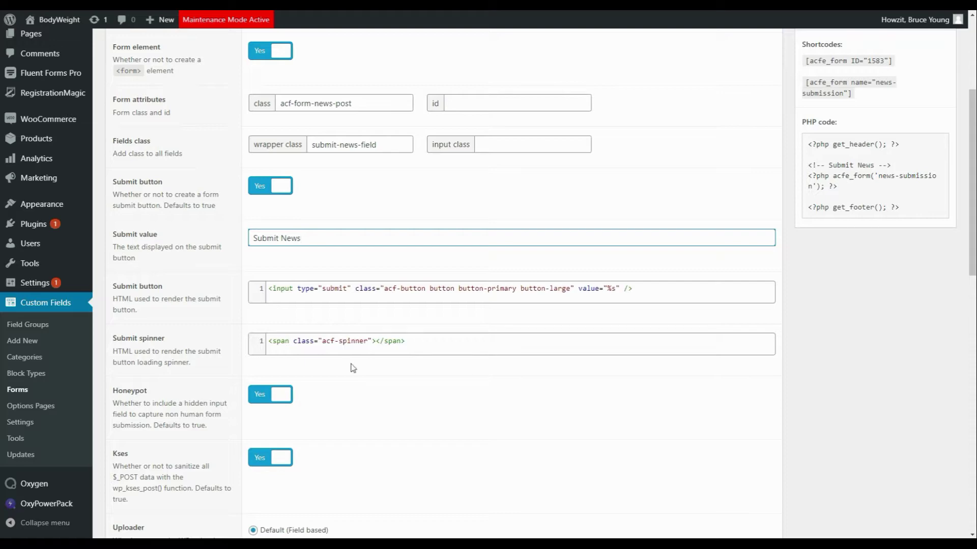
Step: Scroll down the Submit News form settings to the class, wrapper class and submit text fields
scroll(355, 407, "down", 2)
scroll(359, 401, "down", 1)
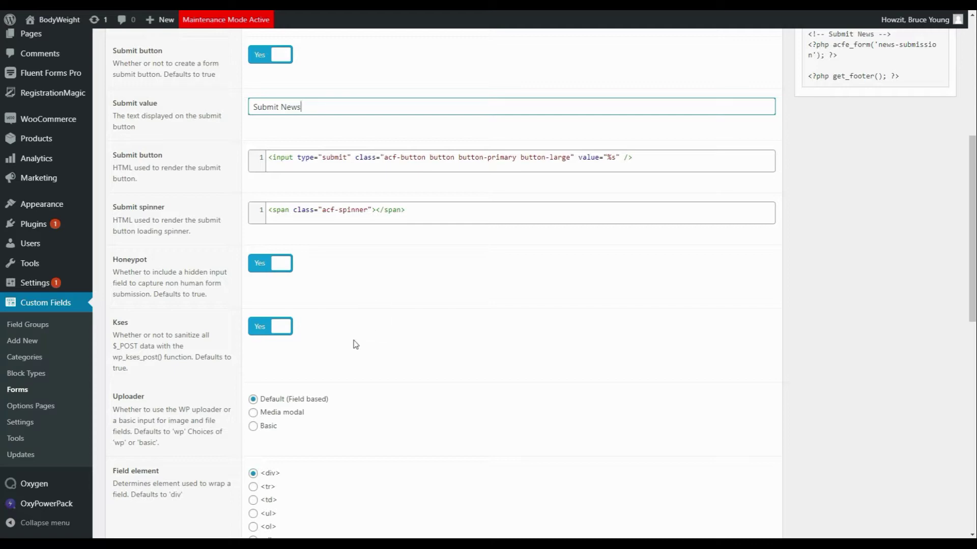
scroll(356, 345, "down", 1)
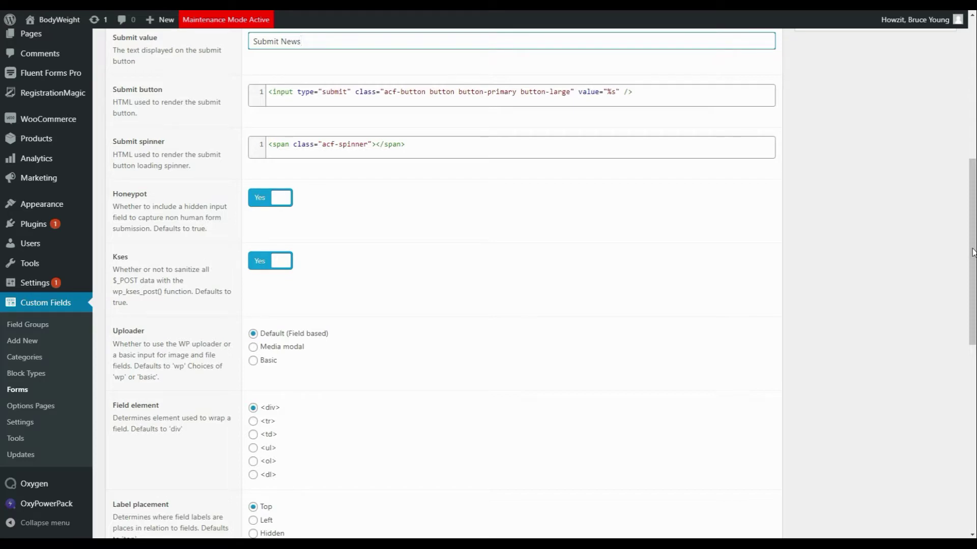
left_click_drag(972, 253, 969, 323)
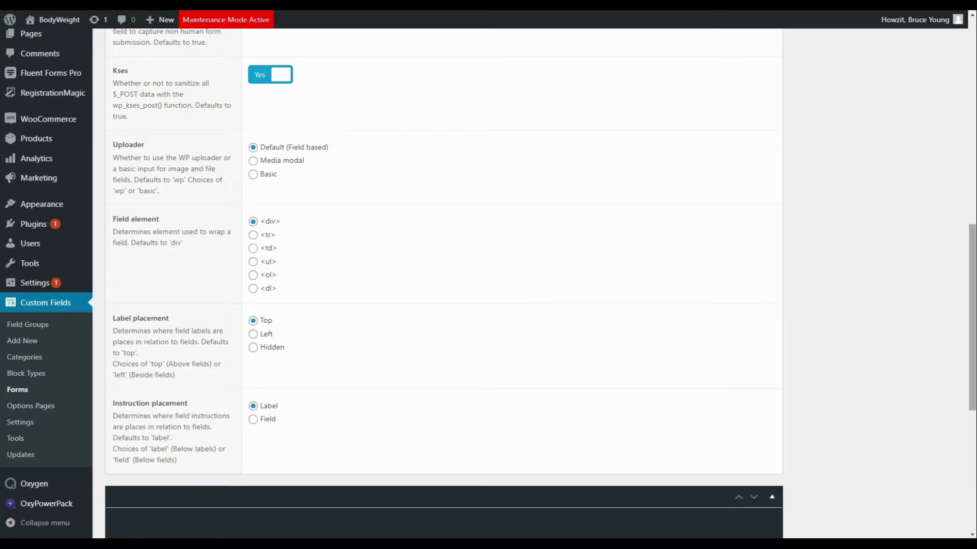
scroll(966, 334, "up", 10)
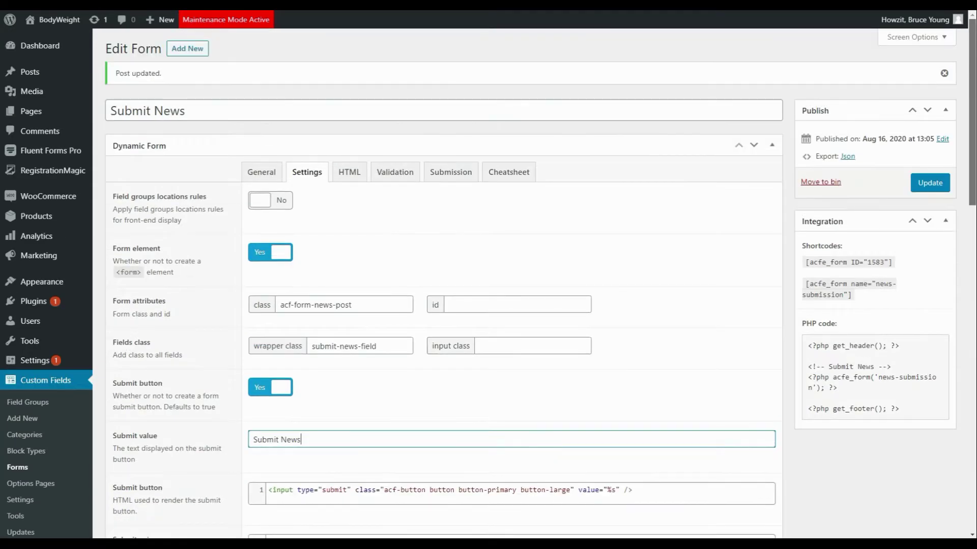
Step: Review the HTML render options, then the Validation settings with error toggles at No
left_click(349, 173)
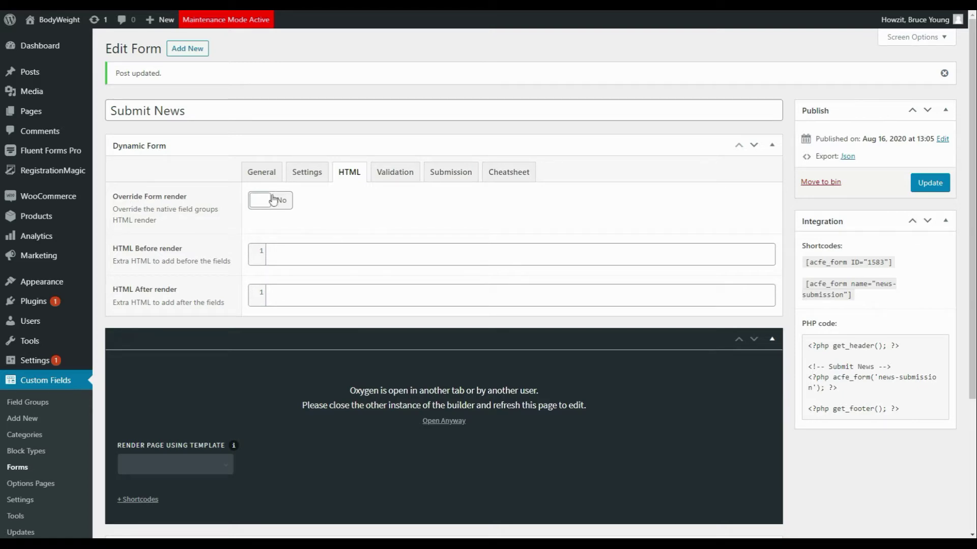
left_click(398, 177)
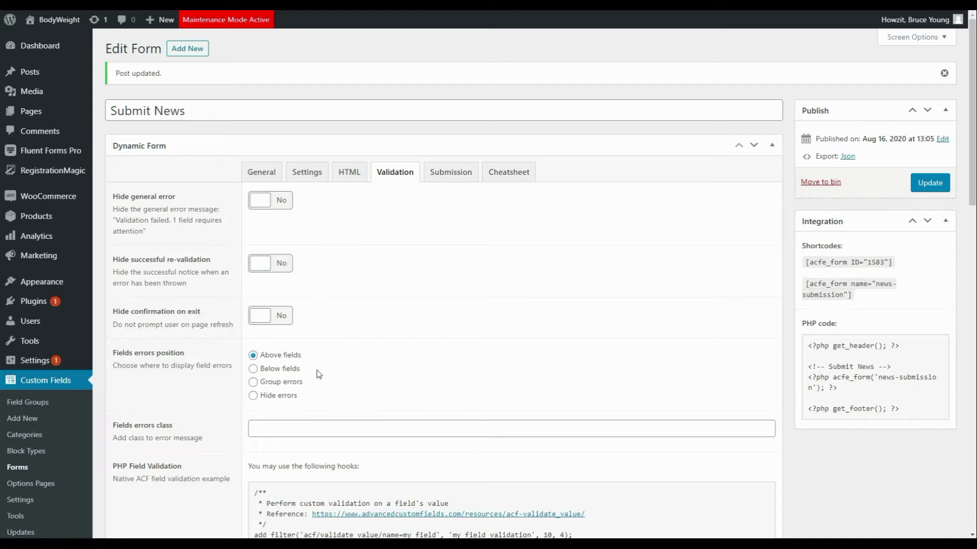
scroll(326, 356, "down", 1)
scroll(425, 201, "up", 1)
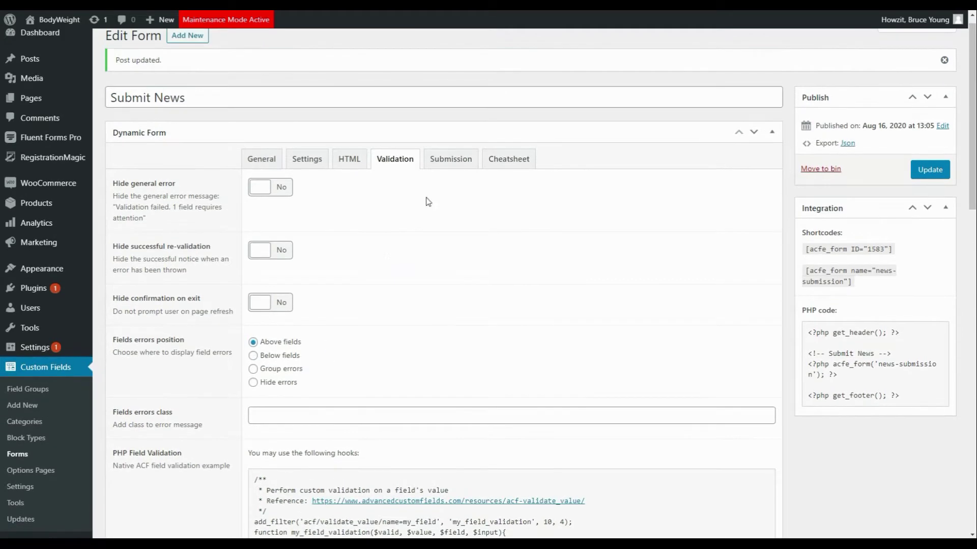
Step: Hide the form after submission, set the success message to 'Thank you for submitting news.', and update
left_click(450, 159)
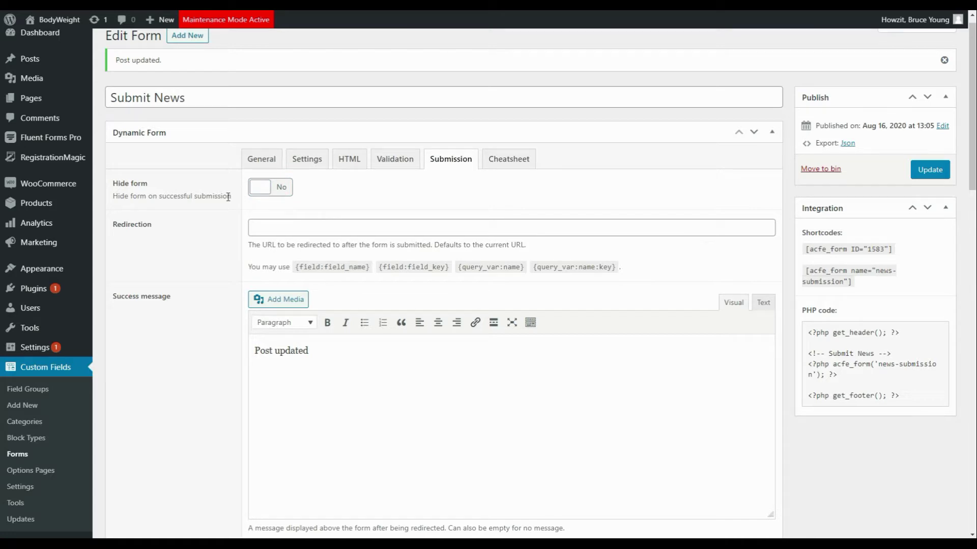
left_click(264, 188)
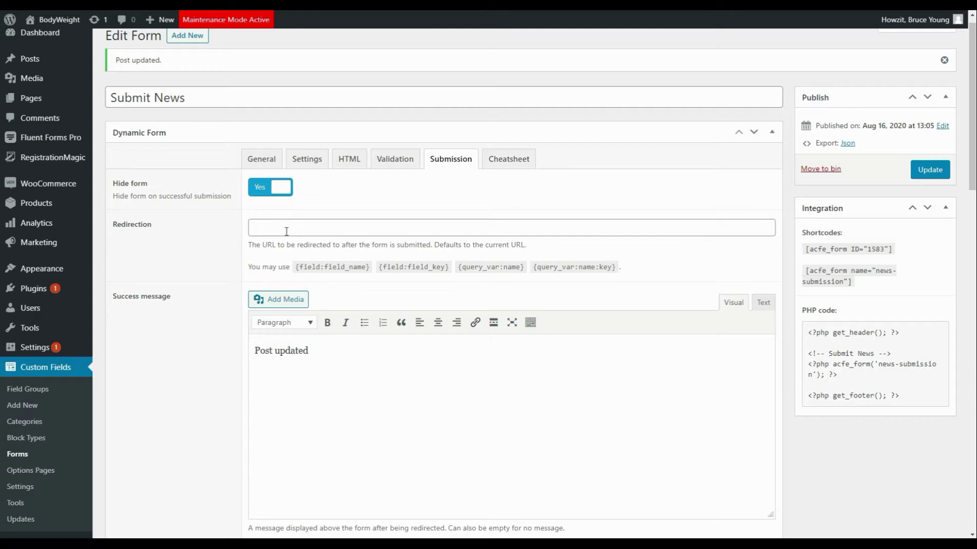
triple_click(323, 354)
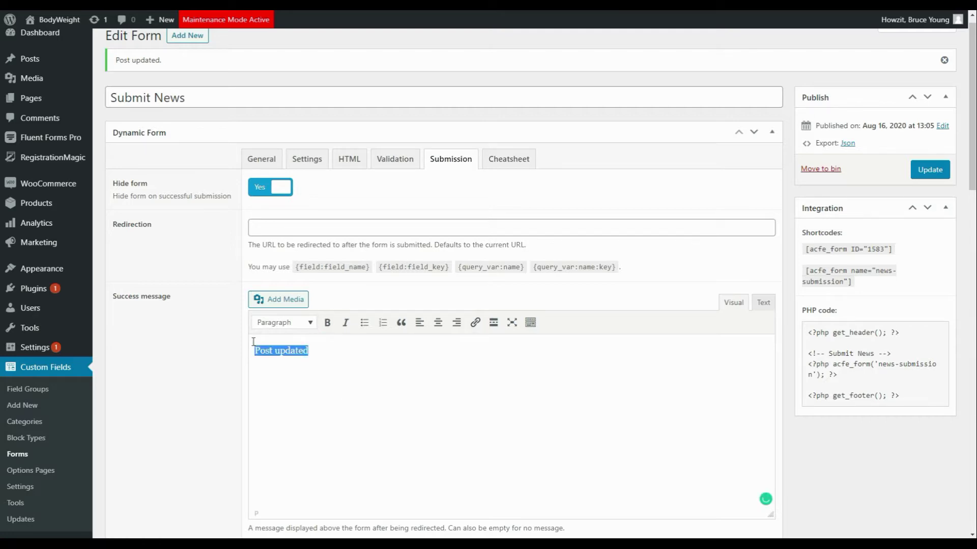
type("Thank")
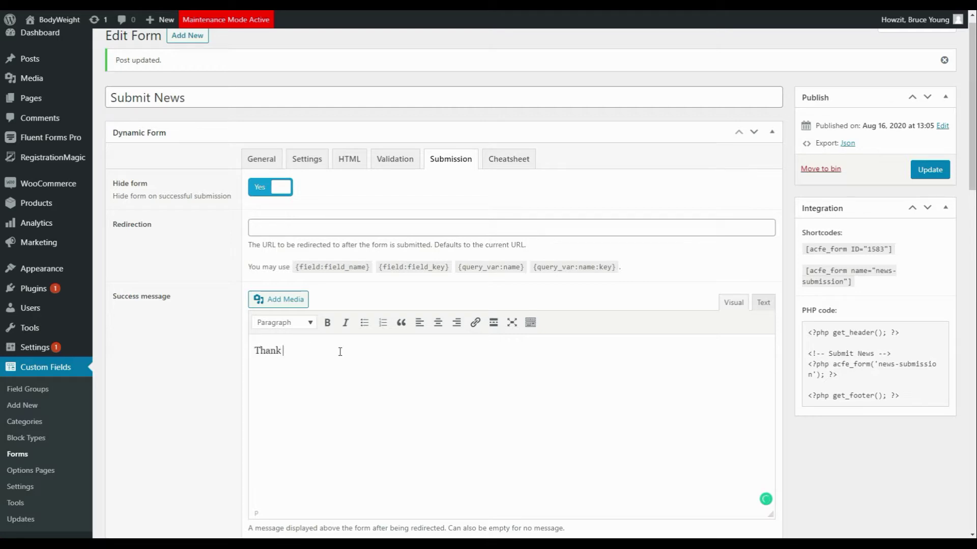
type(" you for submitting news.")
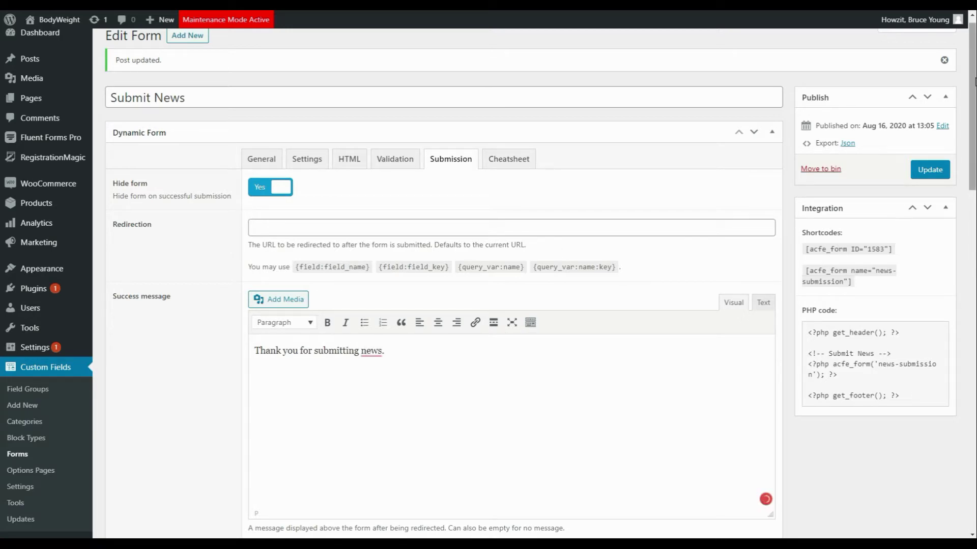
left_click(931, 170)
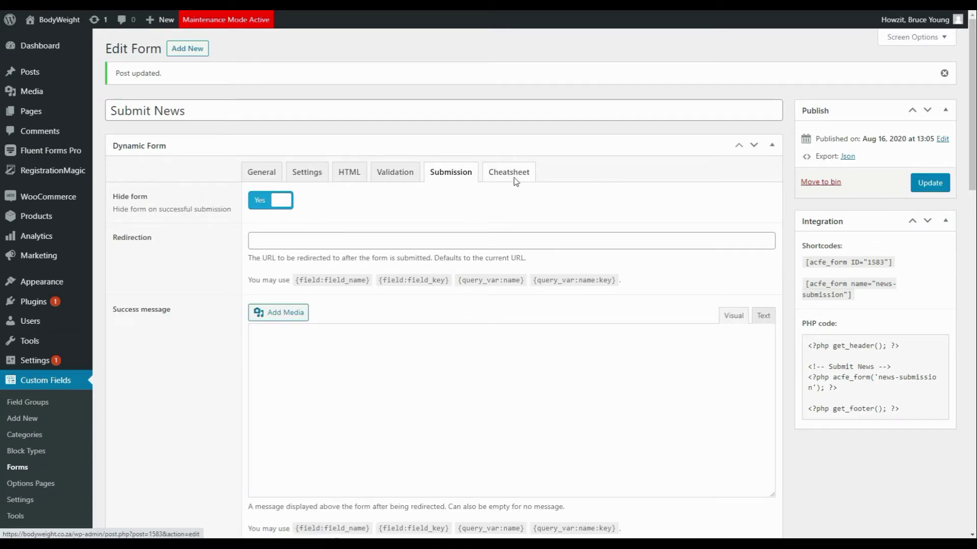
Step: Browse the Cheatsheet tab's placeholder reference tables
left_click(513, 174)
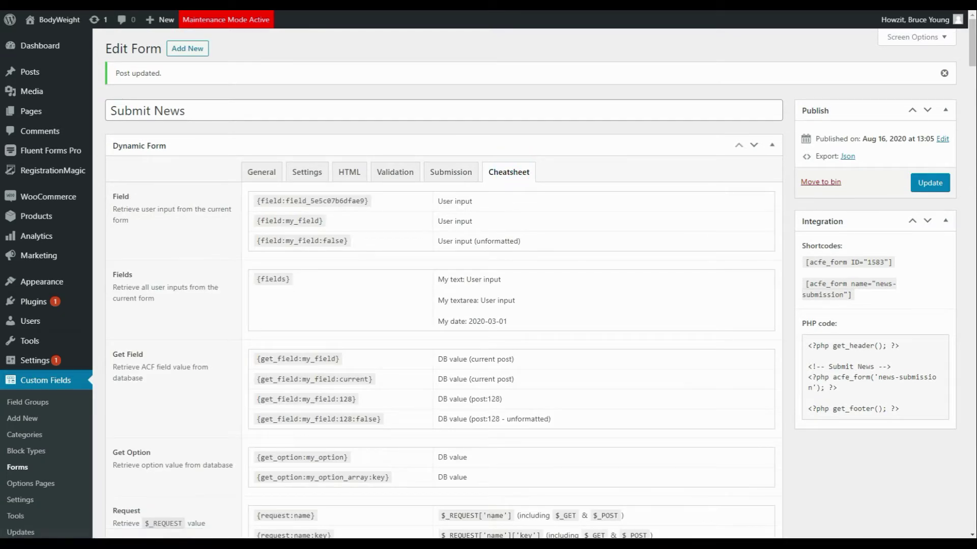
left_click(972, 34)
left_click_drag(971, 35, 969, 31)
Step: In the Submission tab, select the [acfe_form name="news-submission"] shortcode in the Integration box
left_click(455, 174)
left_click_drag(971, 57, 971, 60)
left_click_drag(972, 98, 962, 251)
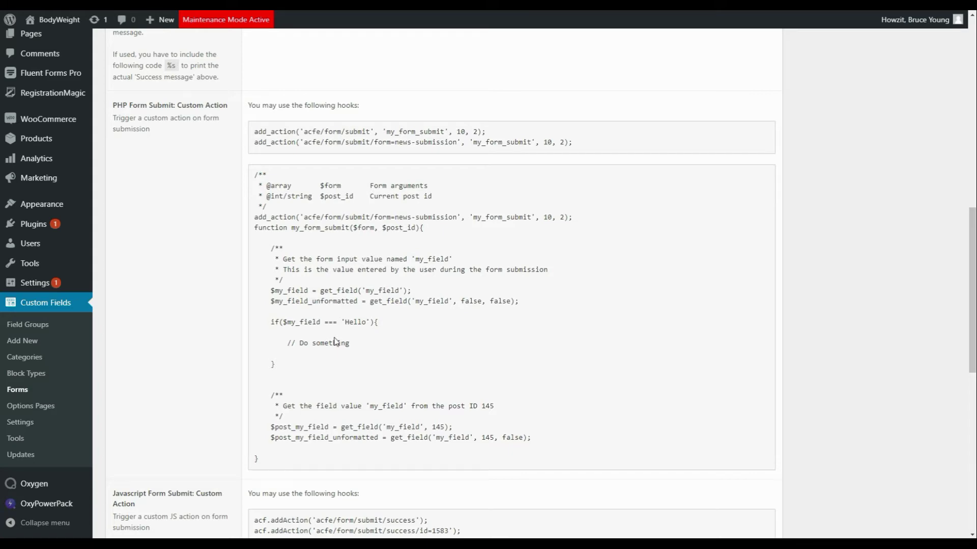
left_click_drag(972, 265, 970, 94)
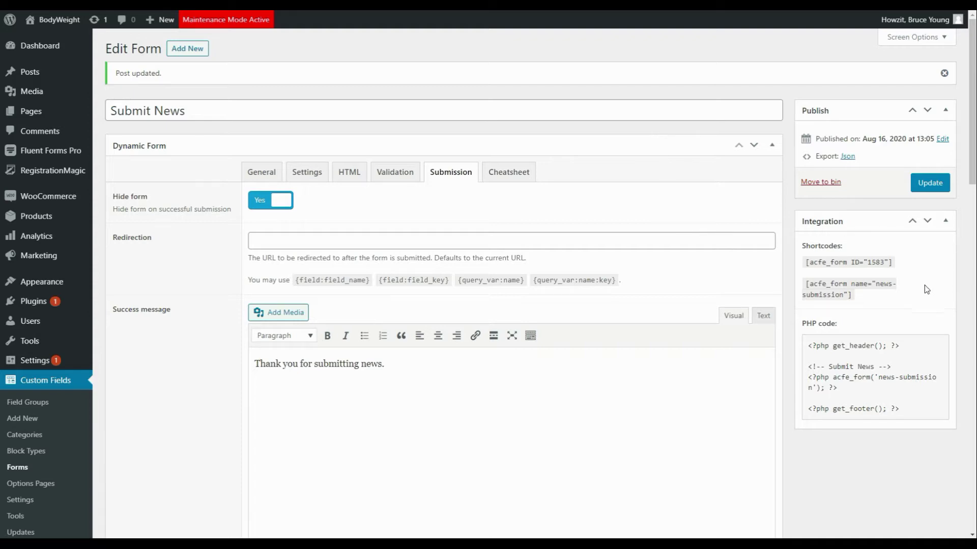
left_click_drag(858, 298, 807, 287)
key("ctrl+c")
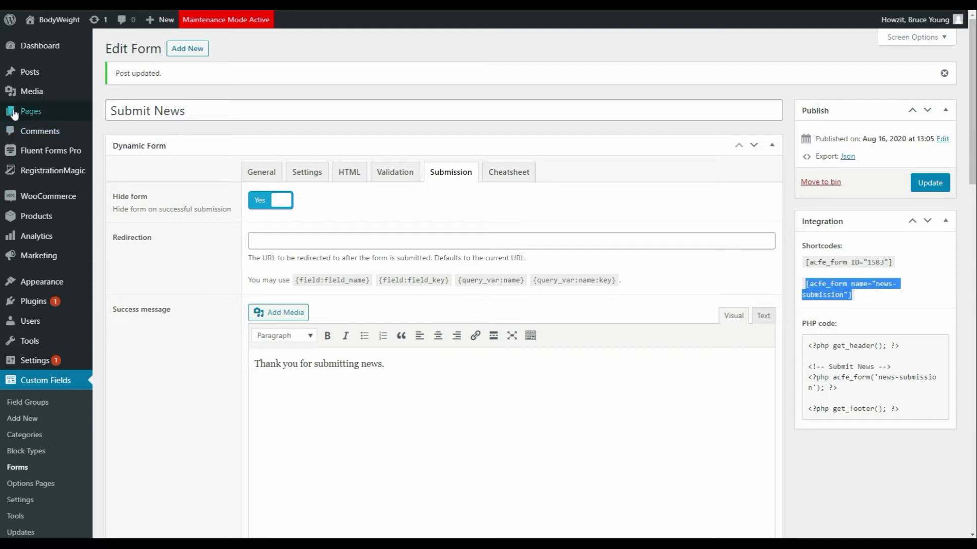
Step: Create a new page titled 'News Submission' in the block editor
mouse_move(35, 113)
left_click(115, 130)
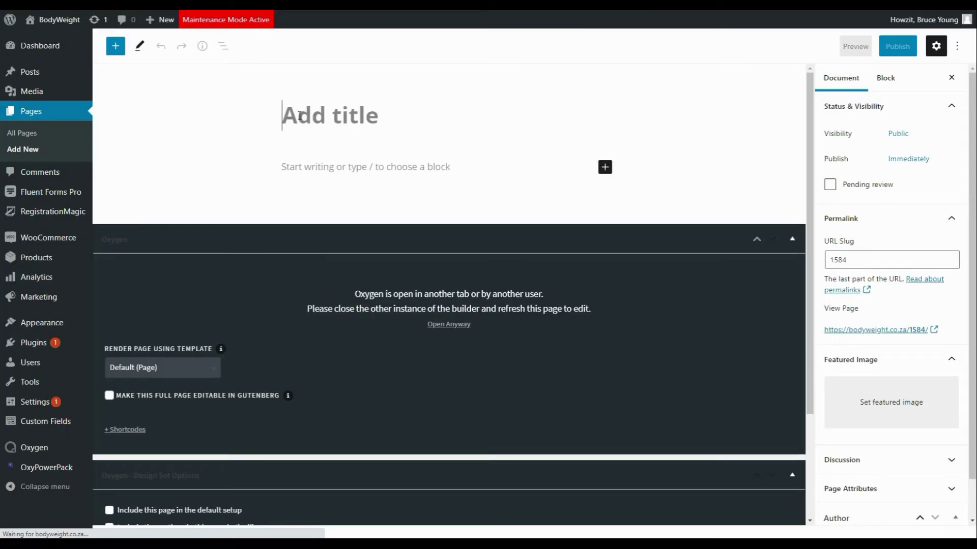
type("Ne")
type("Submission")
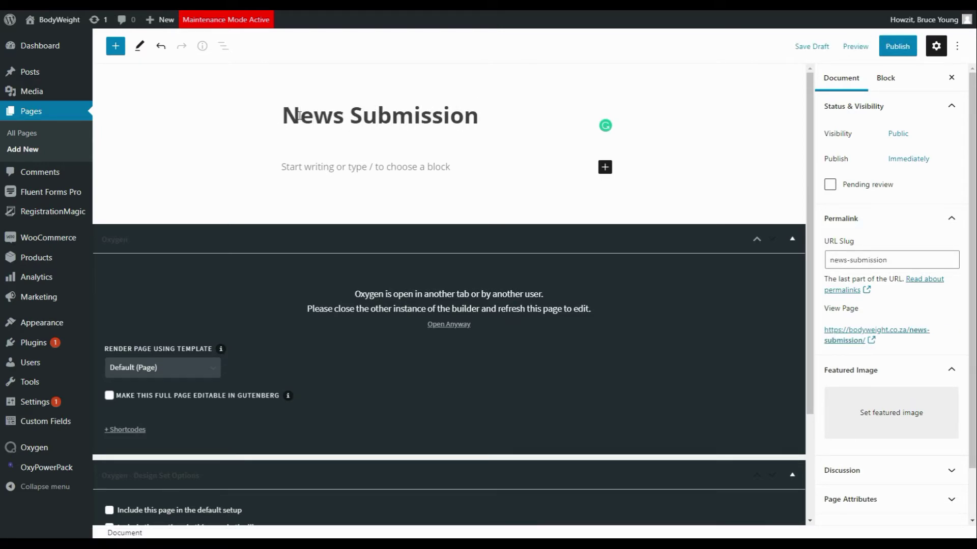
left_click(114, 45)
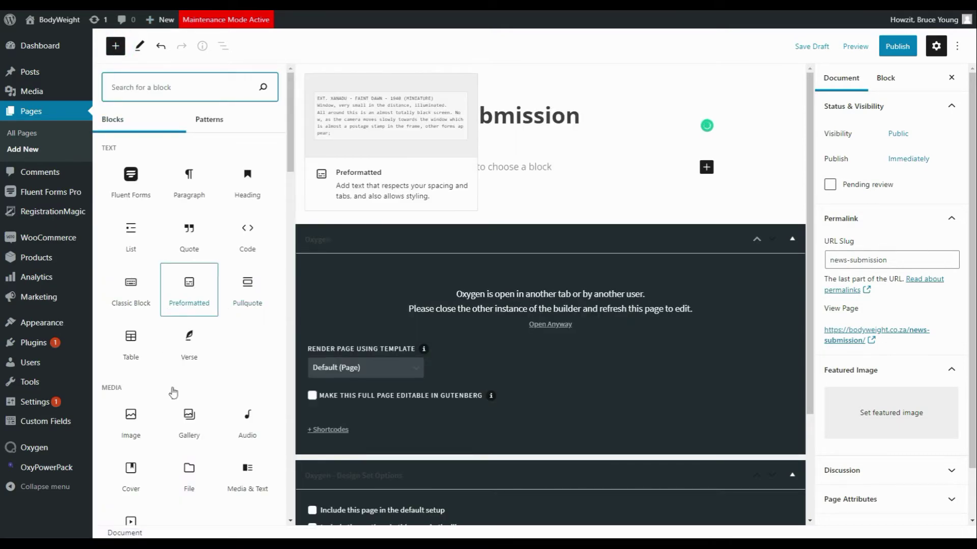
Step: Add a Shortcode block containing the pasted [acfe_form name="news-submission"] shortcode
left_click_drag(289, 159, 289, 231)
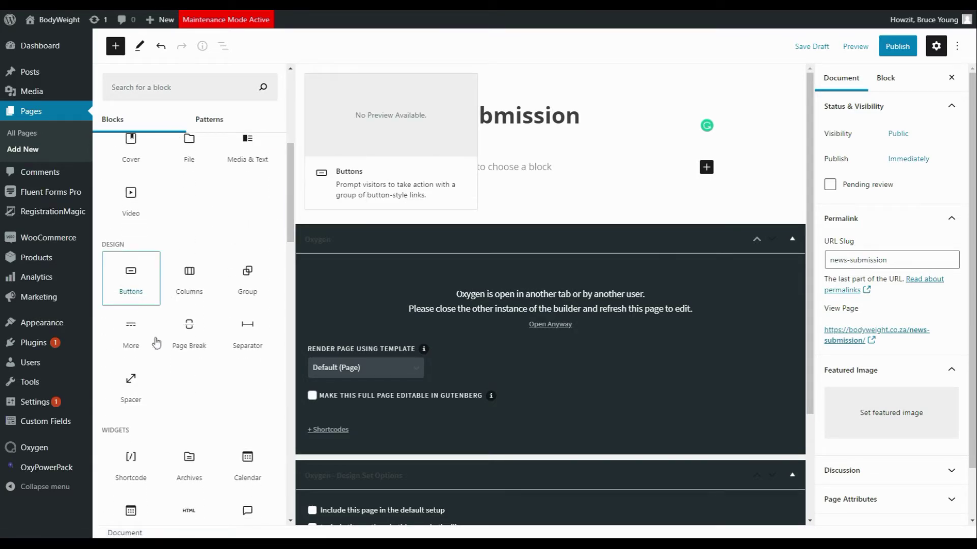
left_click(136, 474)
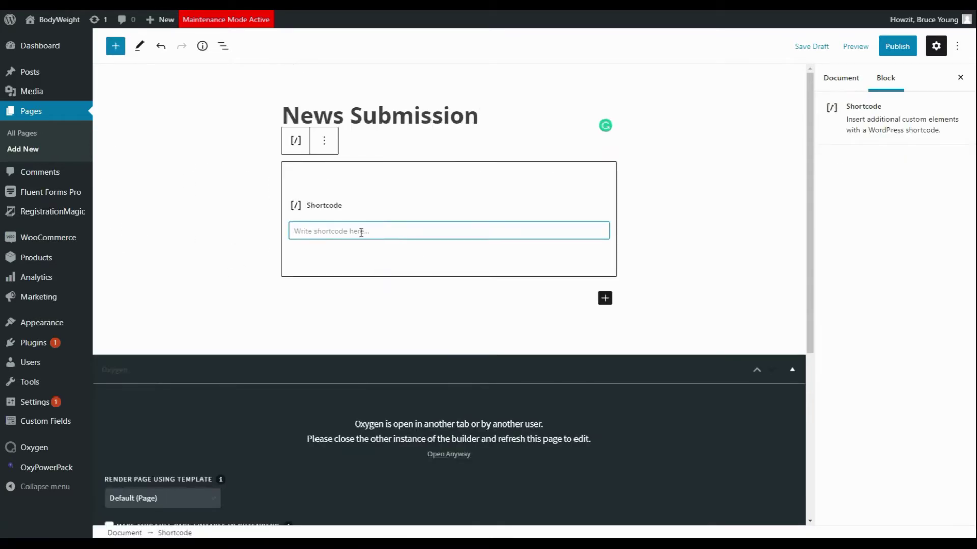
left_click(336, 231)
key("ctrl+v")
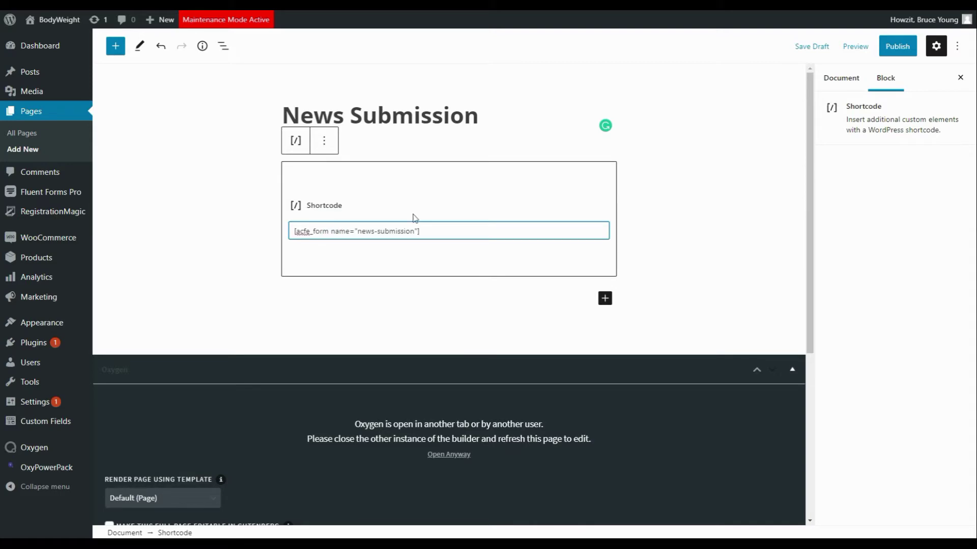
Step: Publish the News Submission page and view it live
left_click(898, 46)
left_click(866, 50)
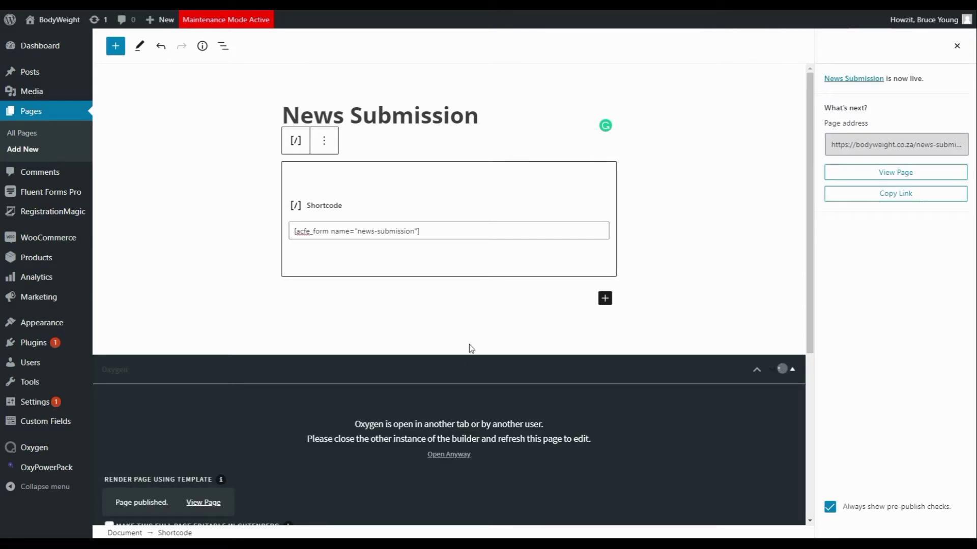
left_click(891, 176)
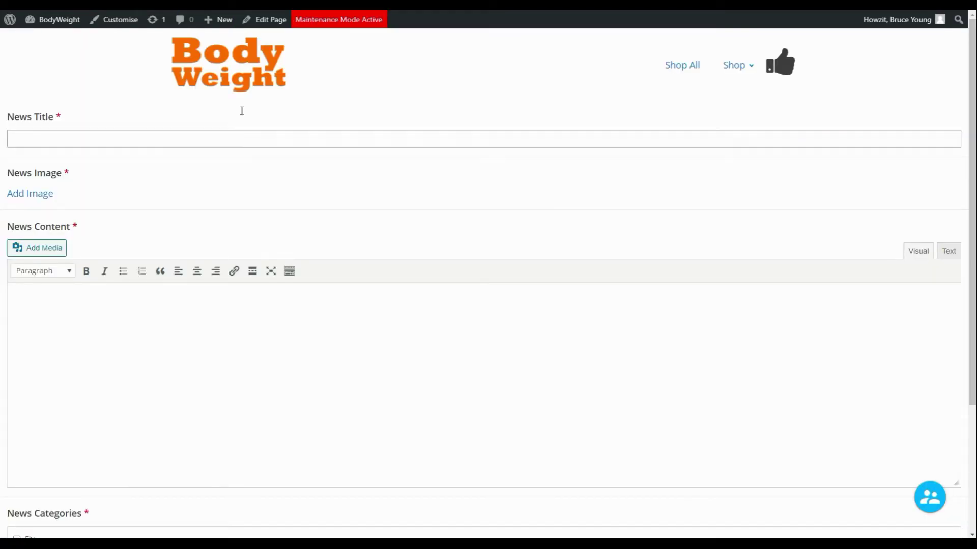
Step: Enter the title 'New News Title' and attach the city street photo as the news image
left_click(70, 143)
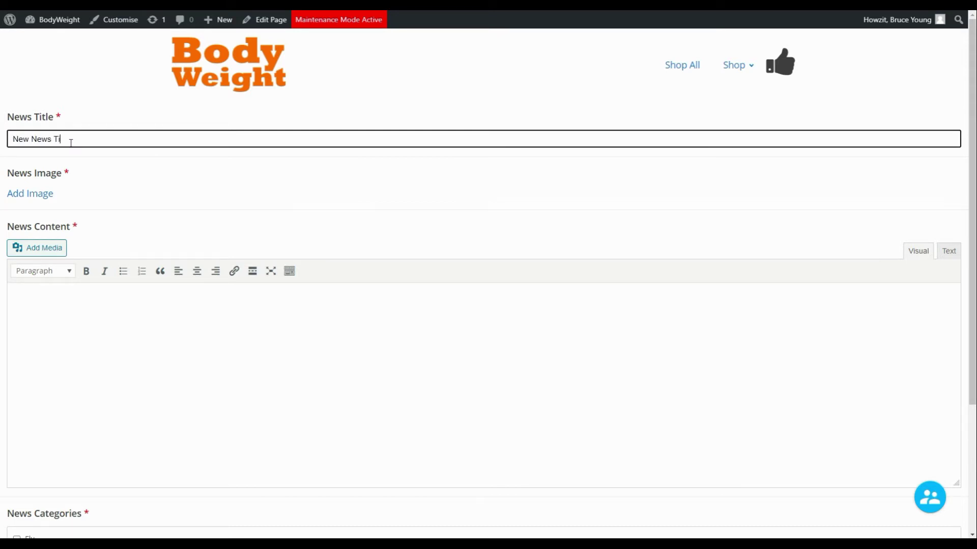
left_click(21, 194)
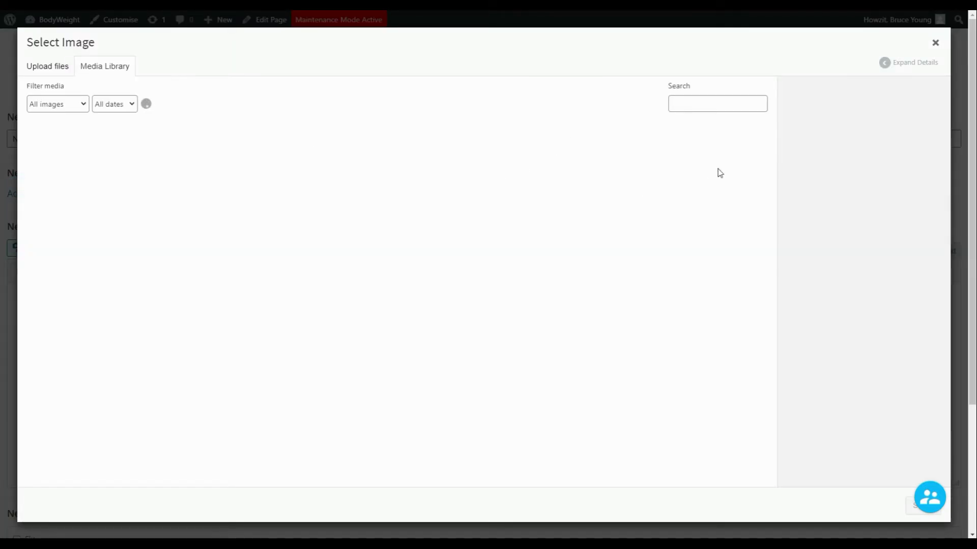
left_click_drag(771, 153, 736, 374)
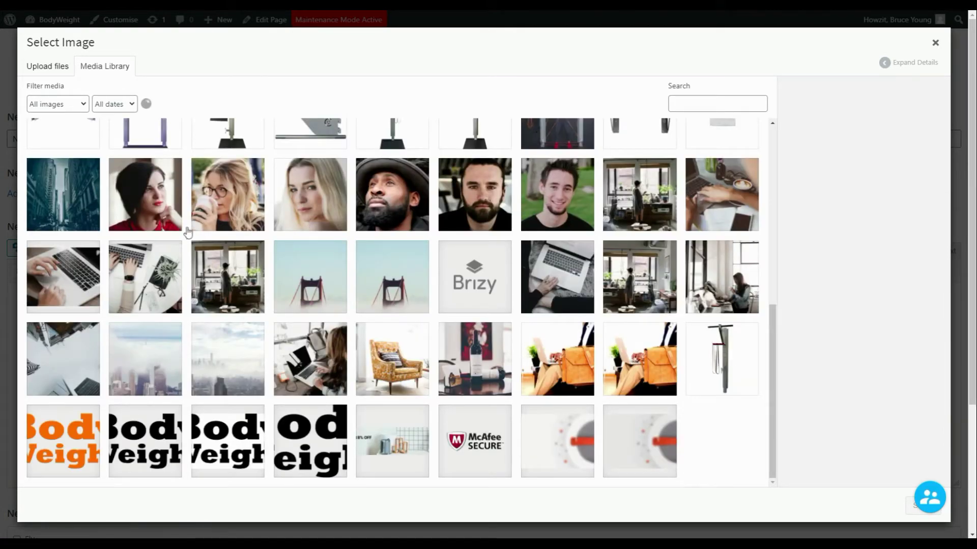
left_click(49, 210)
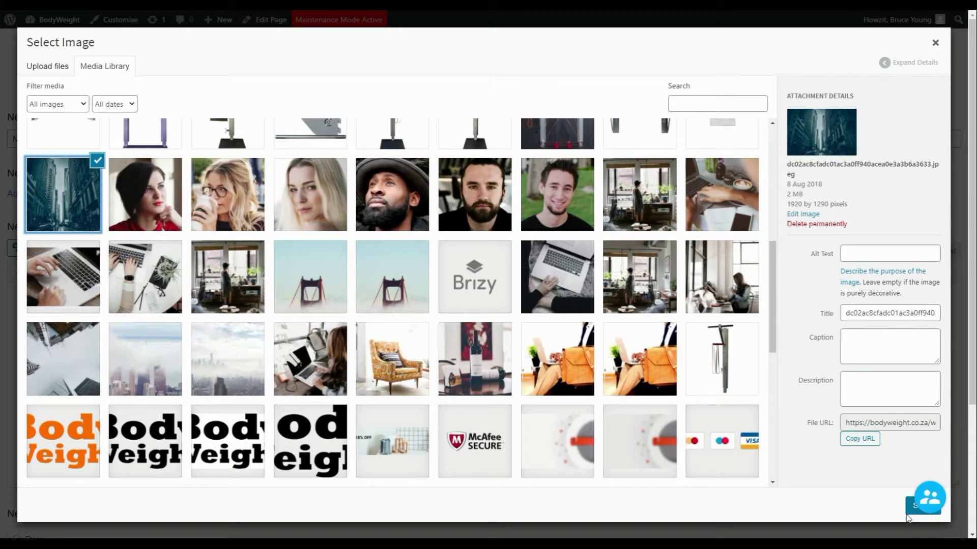
left_click(911, 511)
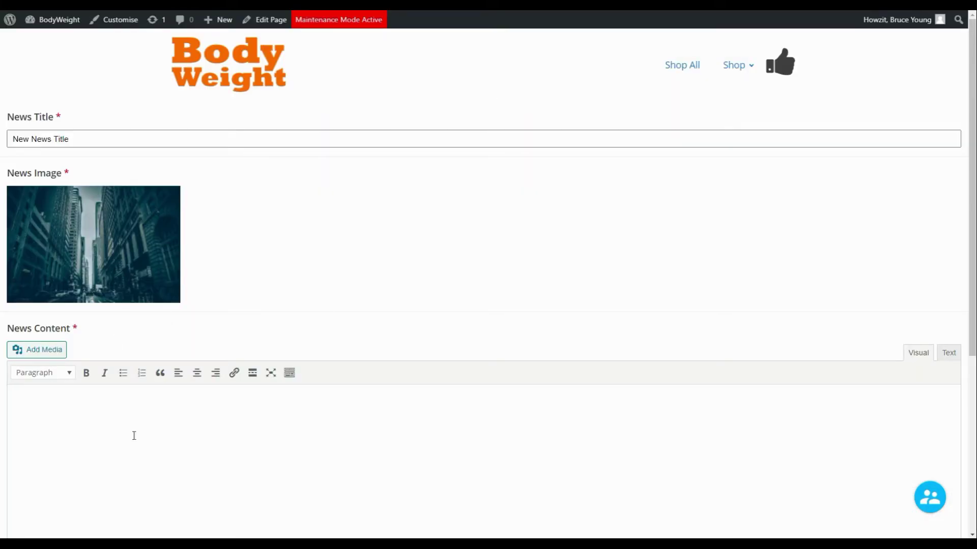
Step: Write 'Add some content for this' as content, tick the Test category, and submit
left_click(135, 430)
type("Add some content for this article.")
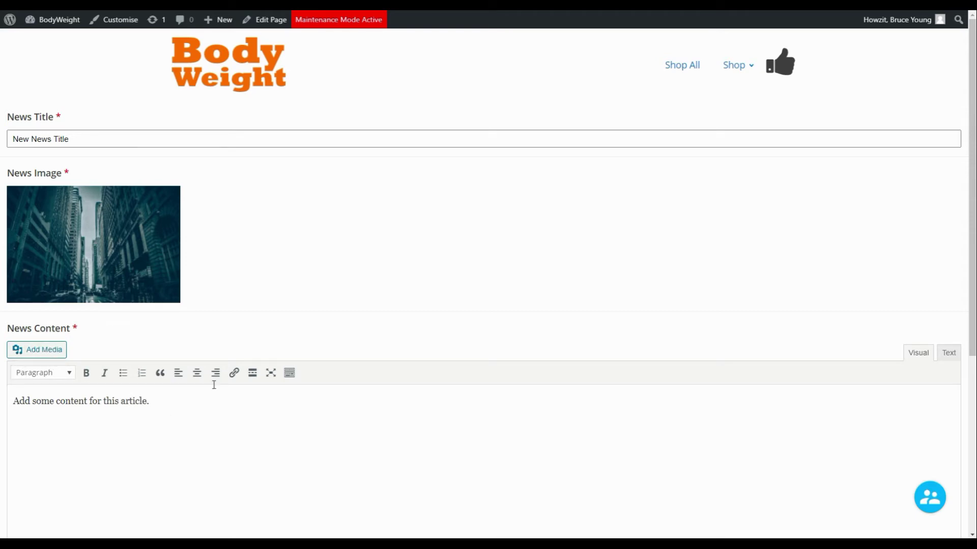
left_click_drag(973, 236, 944, 425)
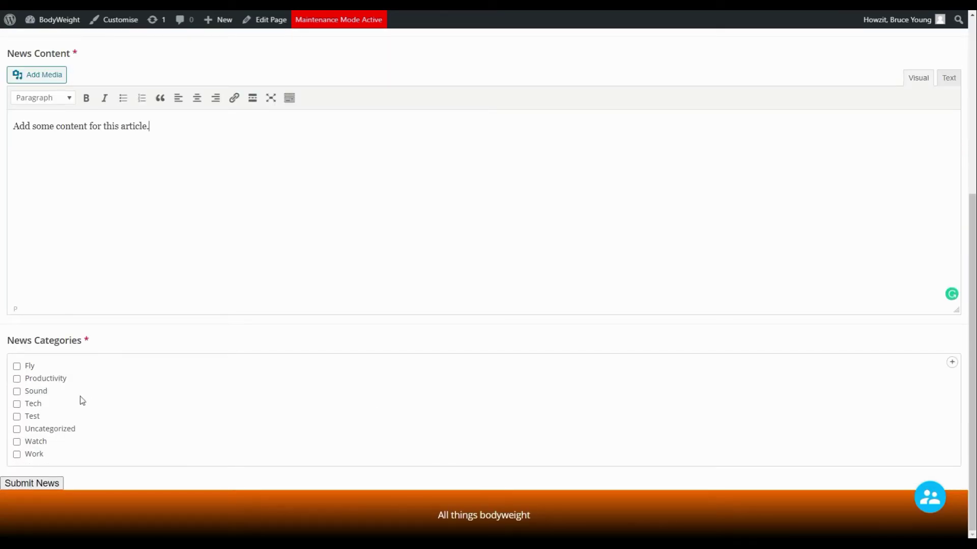
left_click(17, 418)
left_click(40, 485)
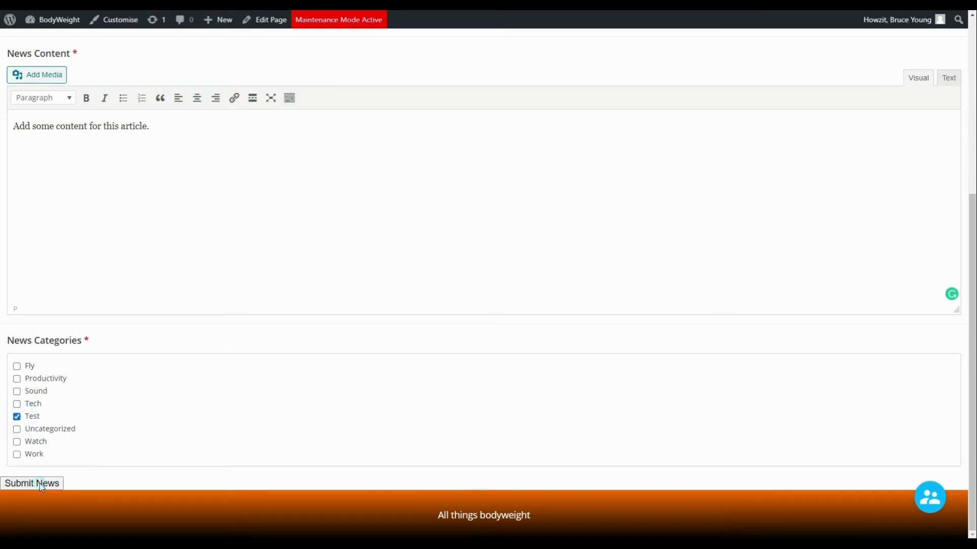
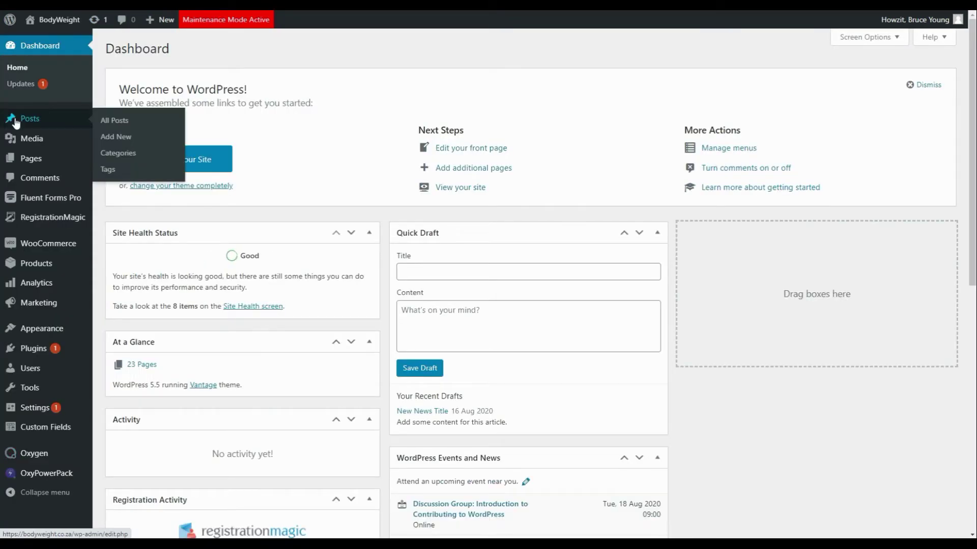
Step: Open the 'New News Title' draft from the Posts list in the block editor
left_click(28, 119)
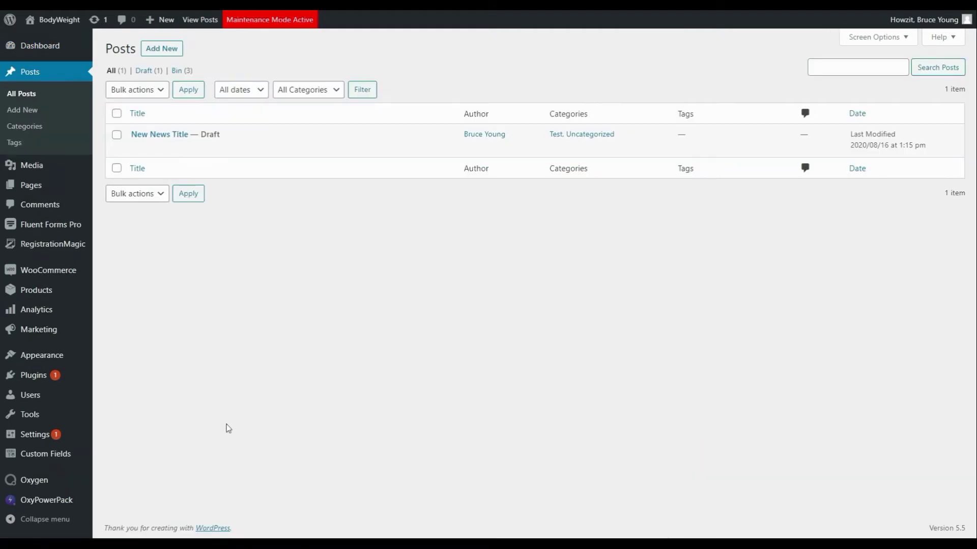
left_click(155, 135)
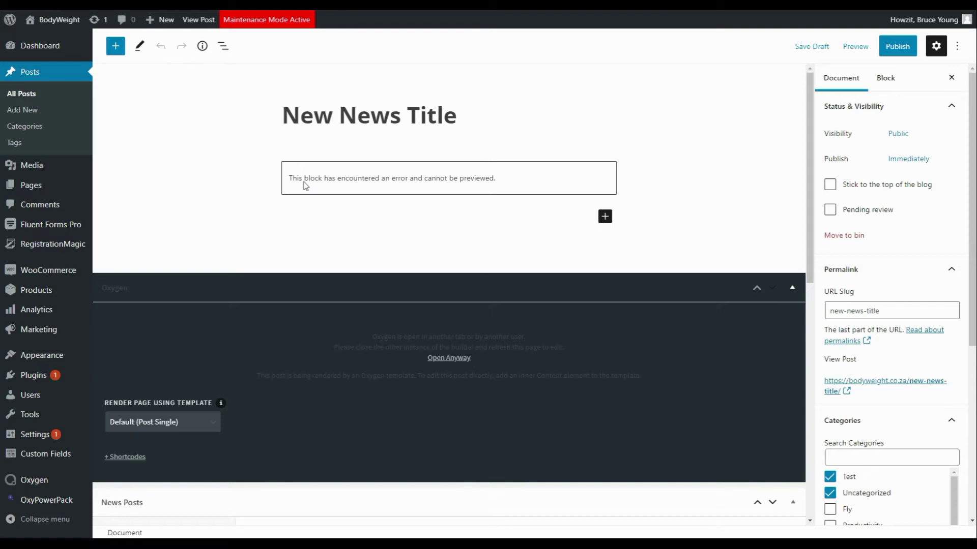
Step: Try transforming the erroring block into a Group block
left_click(306, 184)
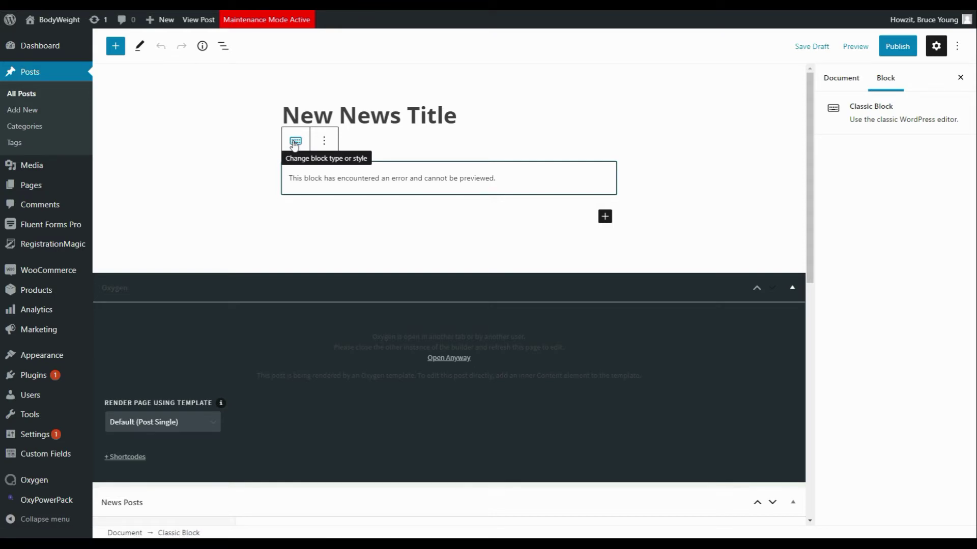
left_click(295, 142)
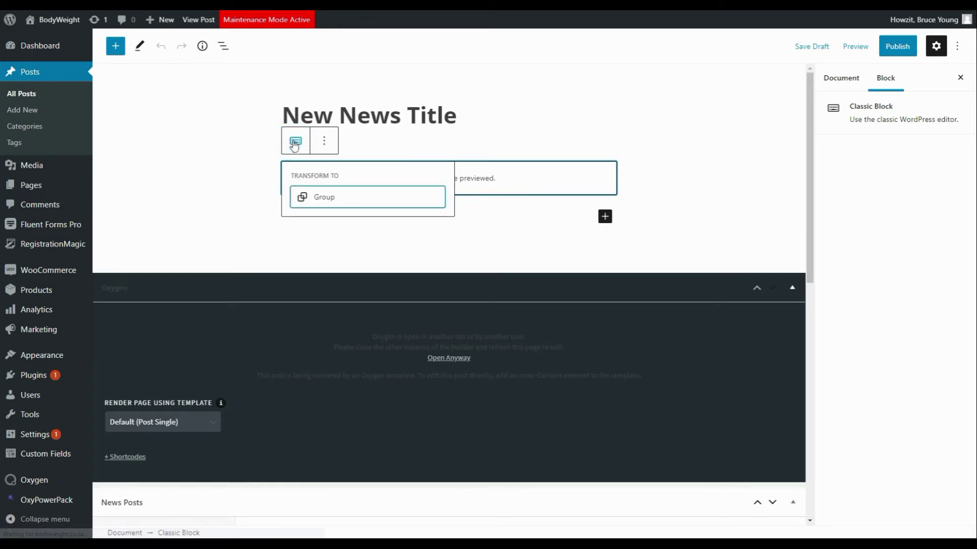
left_click(320, 202)
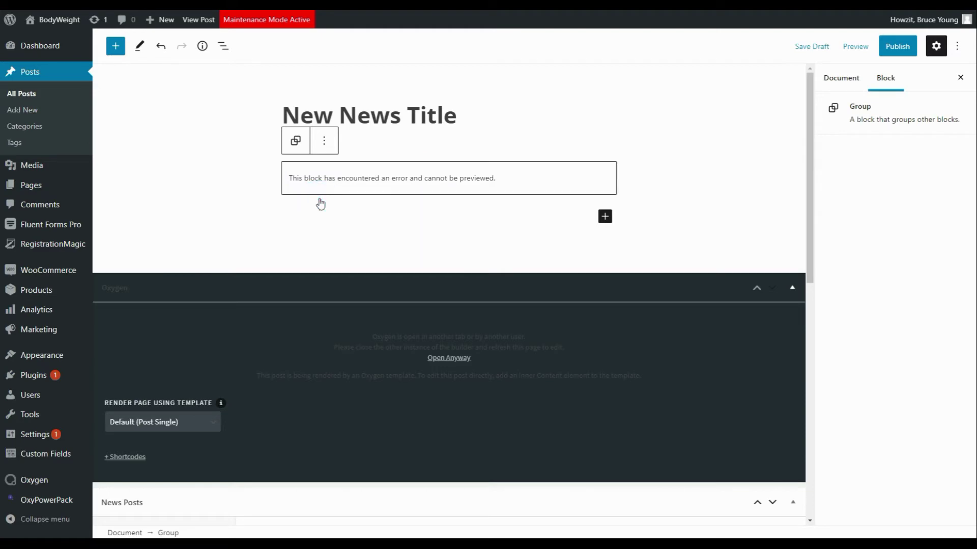
left_click(326, 175)
left_click(311, 211)
left_click(315, 182)
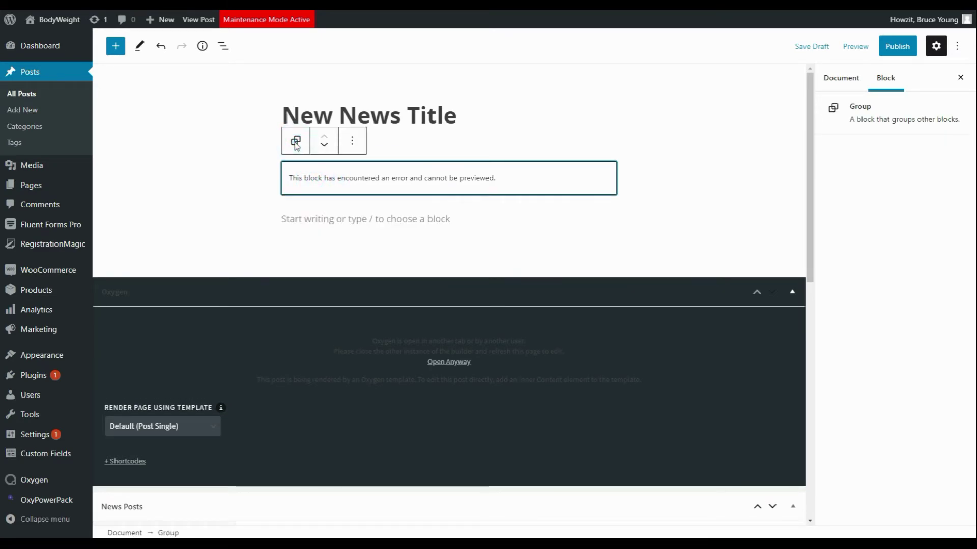
Step: Convert the Classic block to regular blocks, leaving an empty paragraph for article content
left_click(352, 142)
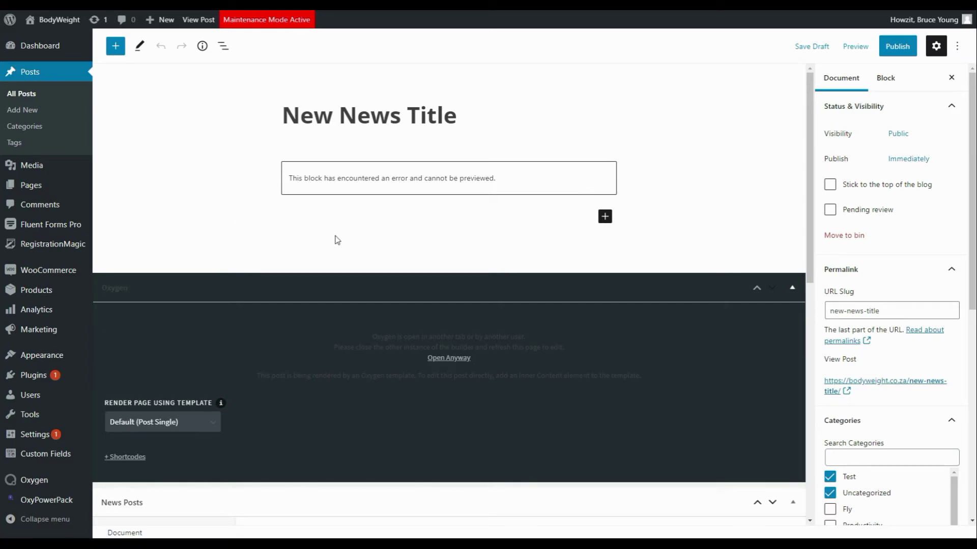
left_click(366, 181)
left_click(324, 142)
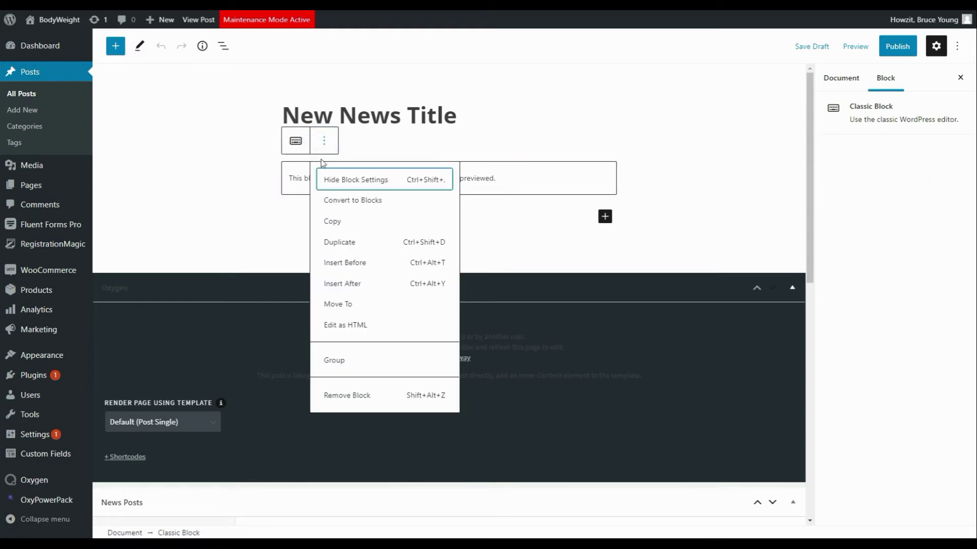
left_click(351, 204)
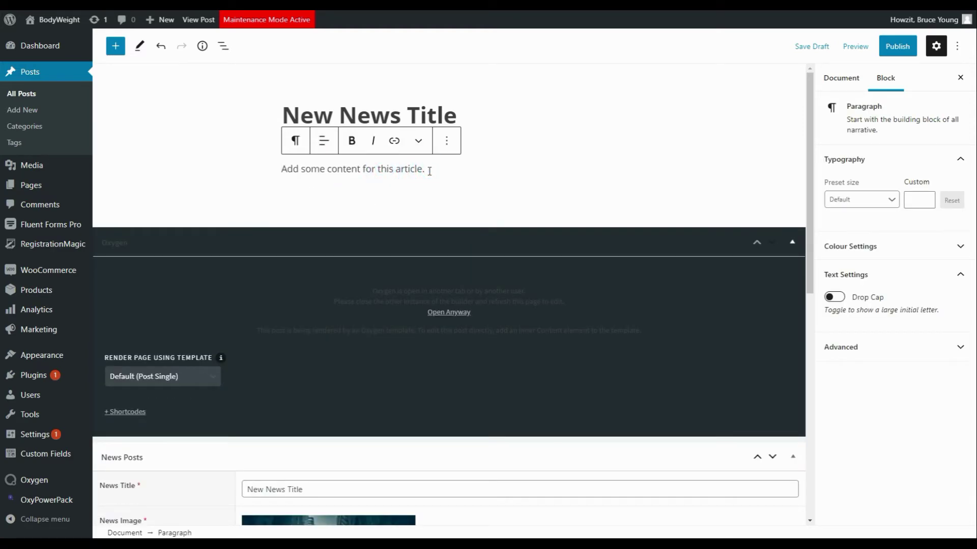
Step: Collapse the Oxygen metabox to reach the post's sidebar settings
left_click(450, 171)
left_click(486, 116)
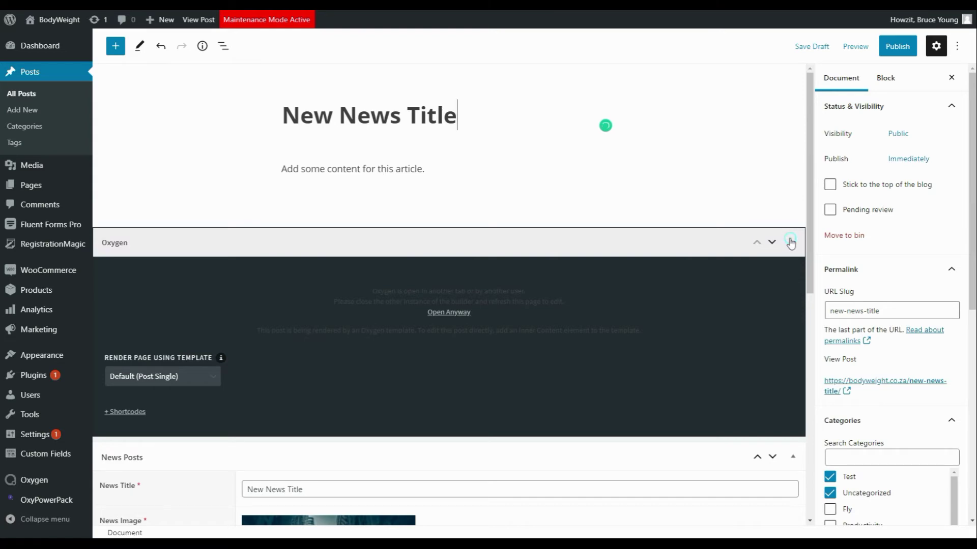
left_click(791, 242)
left_click_drag(805, 176, 752, 275)
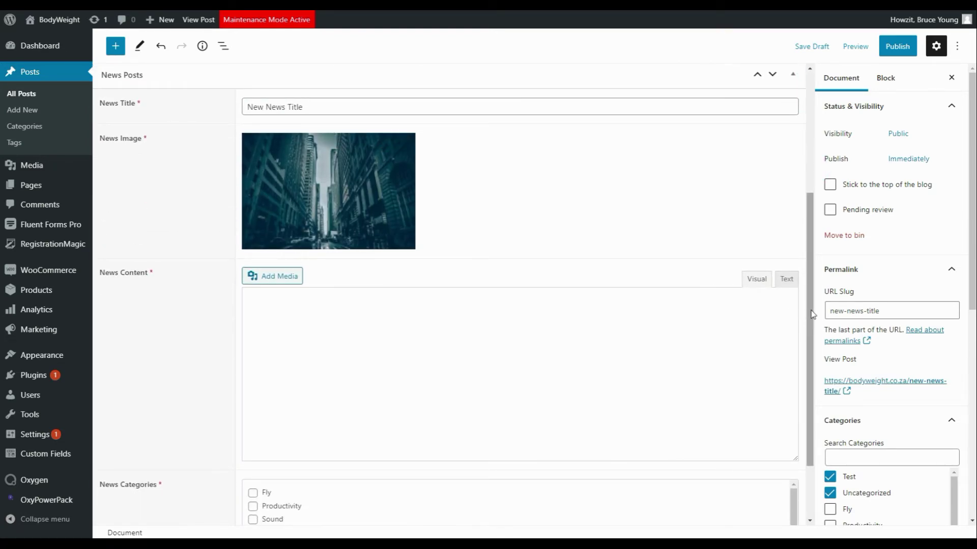
left_click_drag(810, 310, 811, 169)
scroll(799, 214, "down", 4)
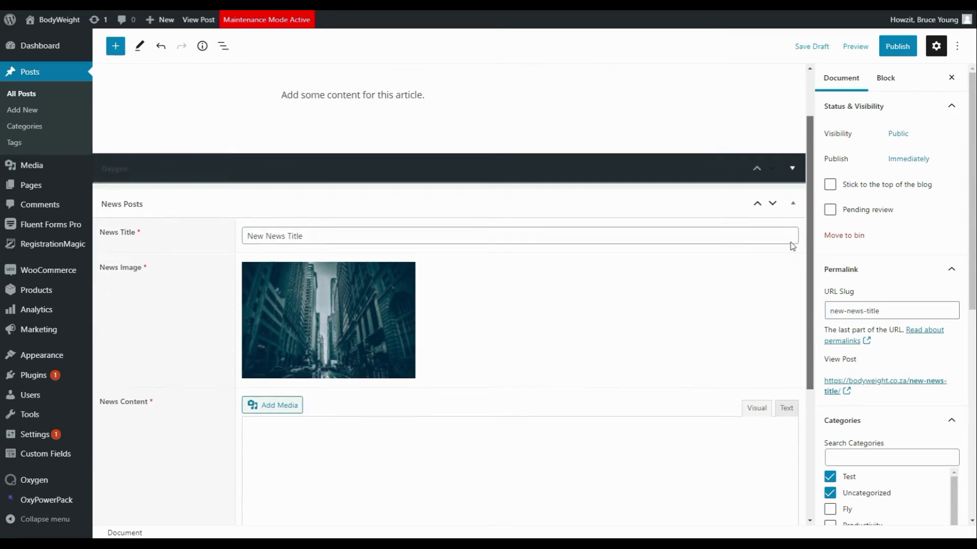
scroll(738, 214, "up", 4)
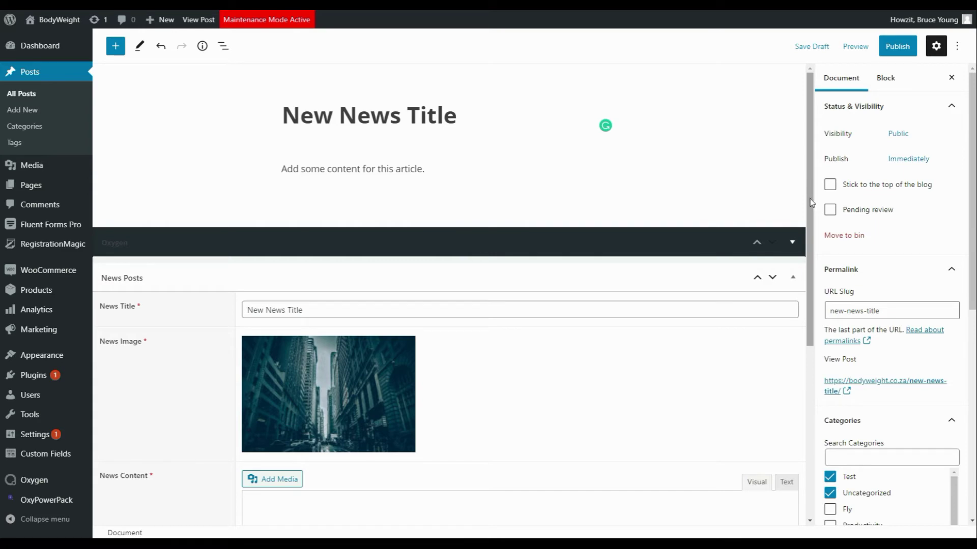
left_click_drag(810, 198, 767, 425)
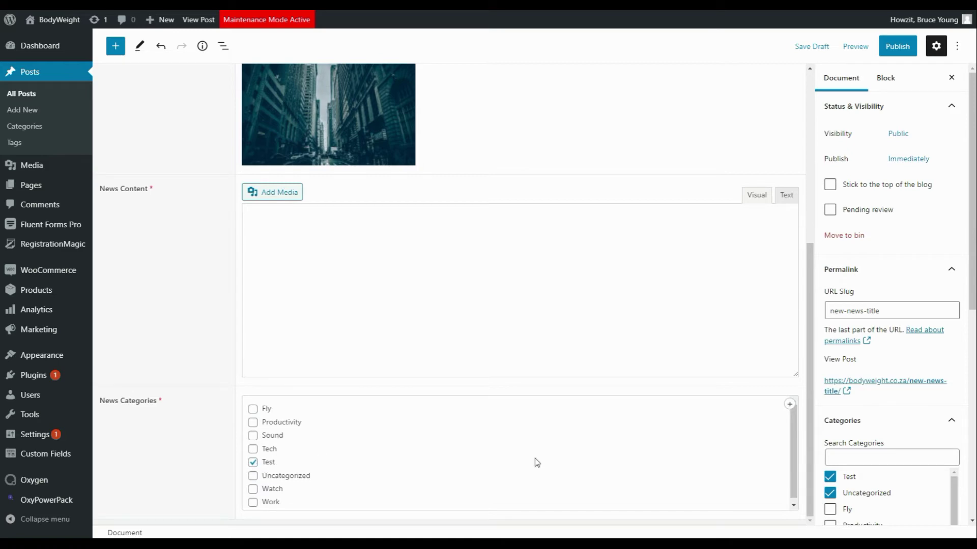
left_click(969, 250)
scroll(971, 281, "down", 5)
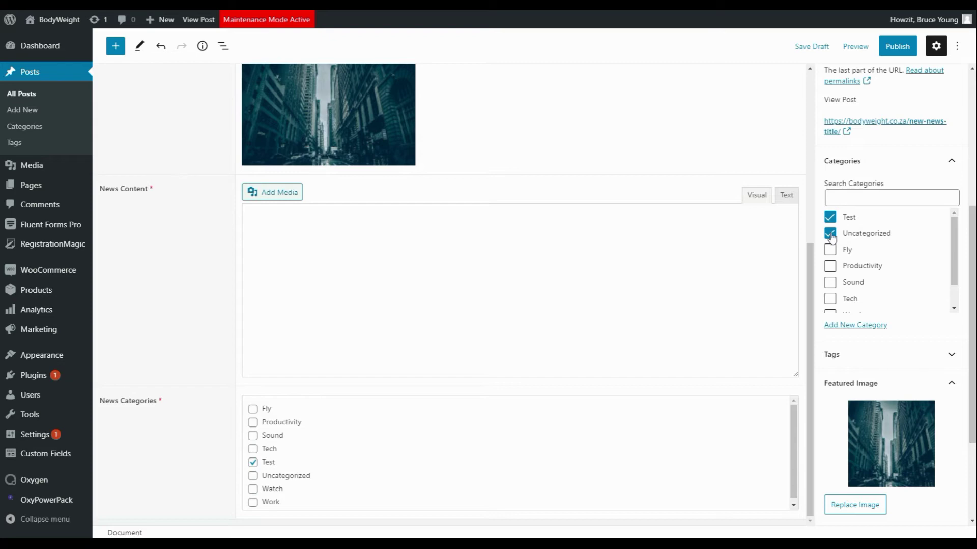
Step: Untick Uncategorized, publish the post under Test only, and view it
left_click(830, 234)
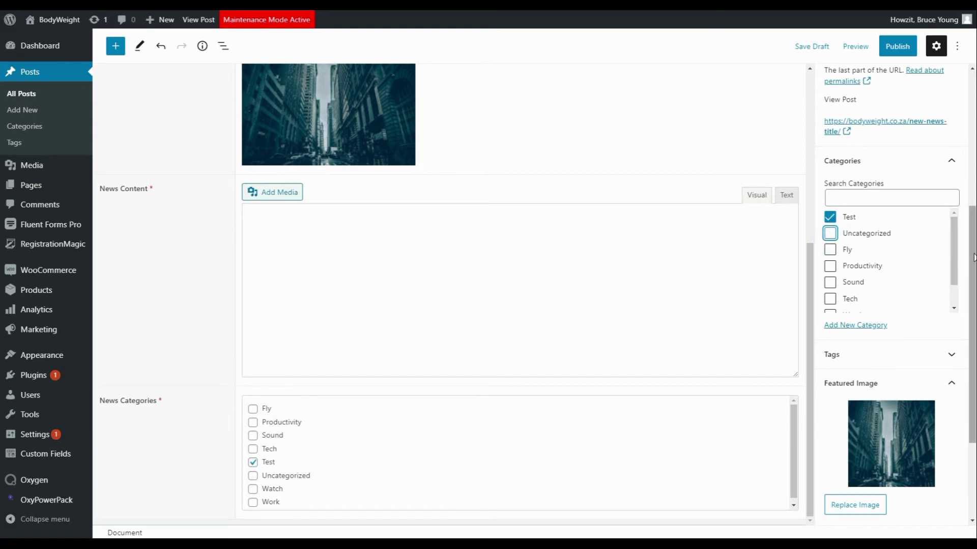
scroll(972, 255, "down", 3)
scroll(969, 254, "up", 8)
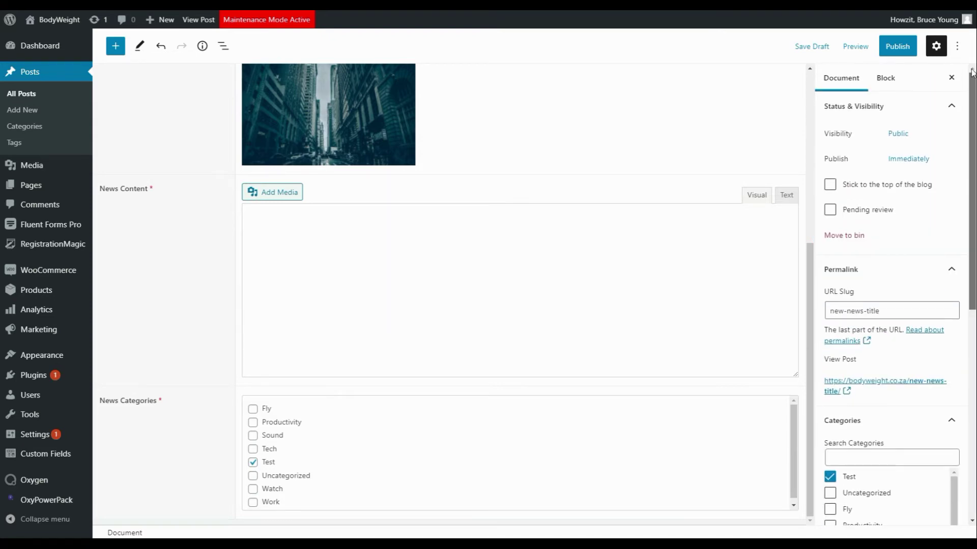
left_click(896, 49)
left_click(870, 48)
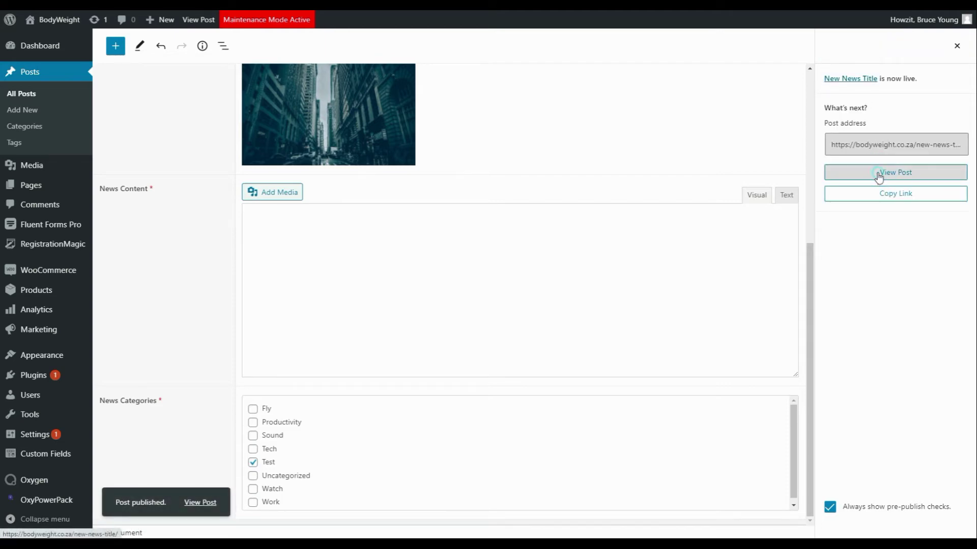
left_click(879, 176)
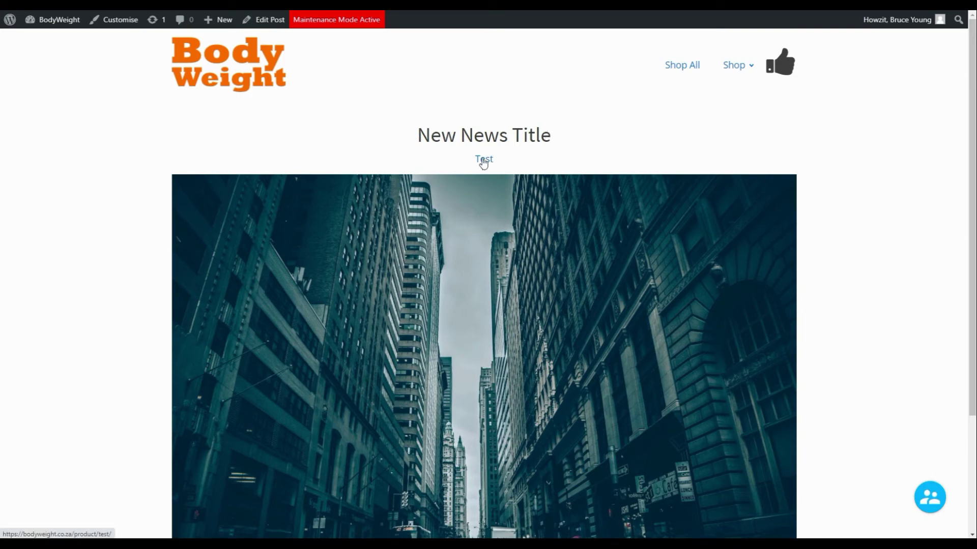
Step: Scroll through the live New News Title post, then return to the admin Dashboard
left_click_drag(969, 119, 963, 302)
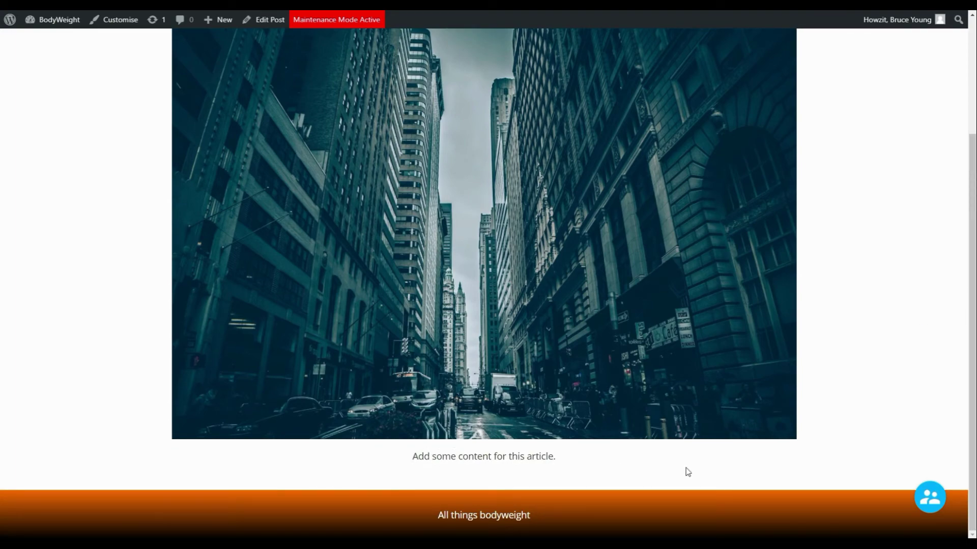
left_click(973, 315)
scroll(973, 315, "up", 3)
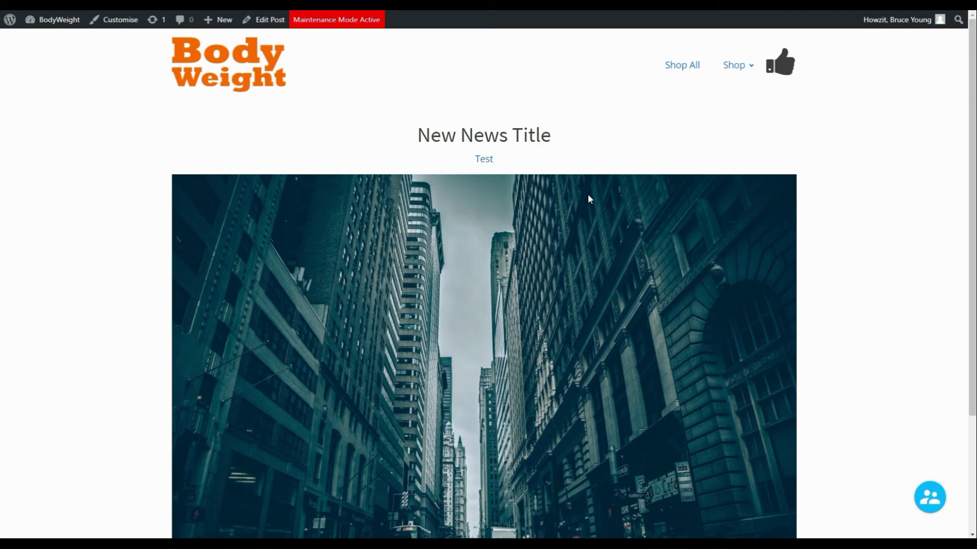
left_click(65, 23)
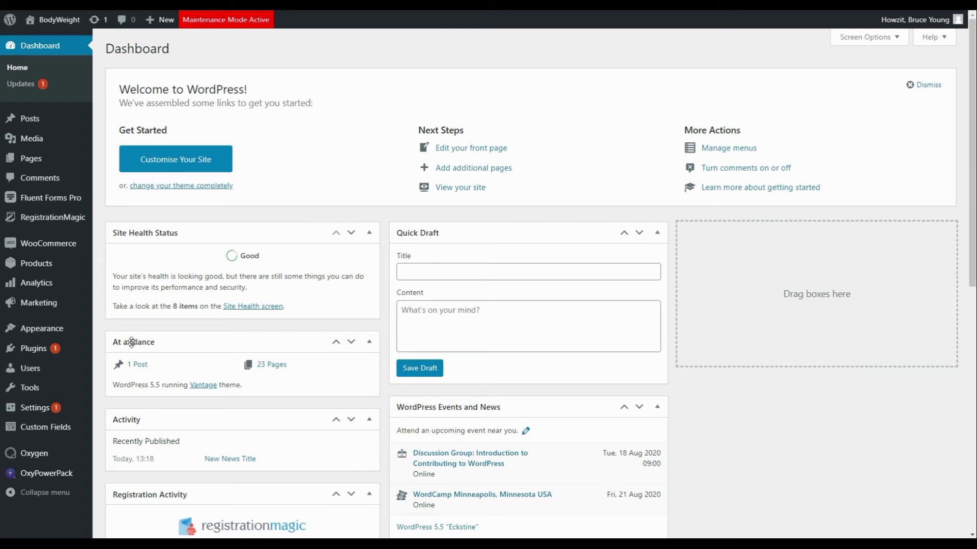
Step: Open the Submit News form from Custom Fields > Forms, its General tab and Add action list
mouse_move(60, 436)
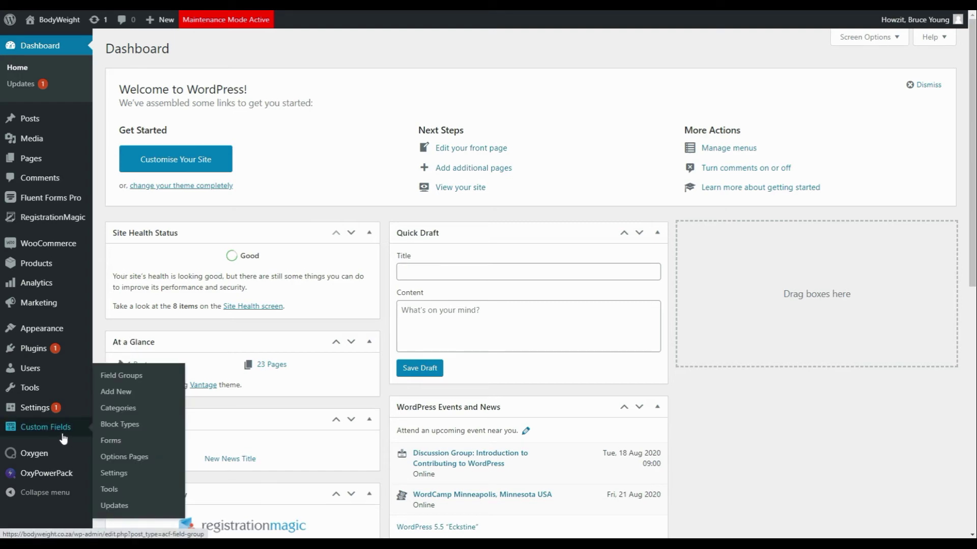
left_click(112, 442)
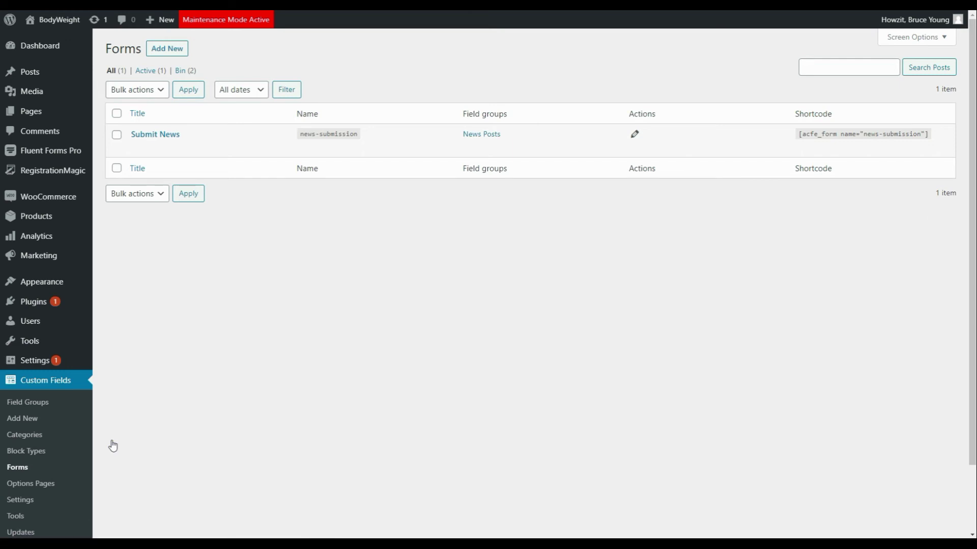
left_click(159, 135)
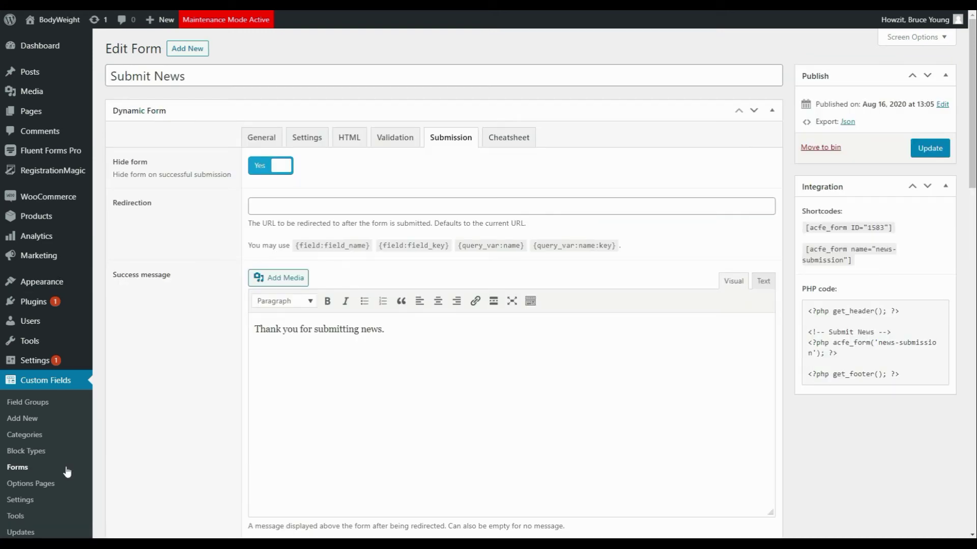
left_click(259, 131)
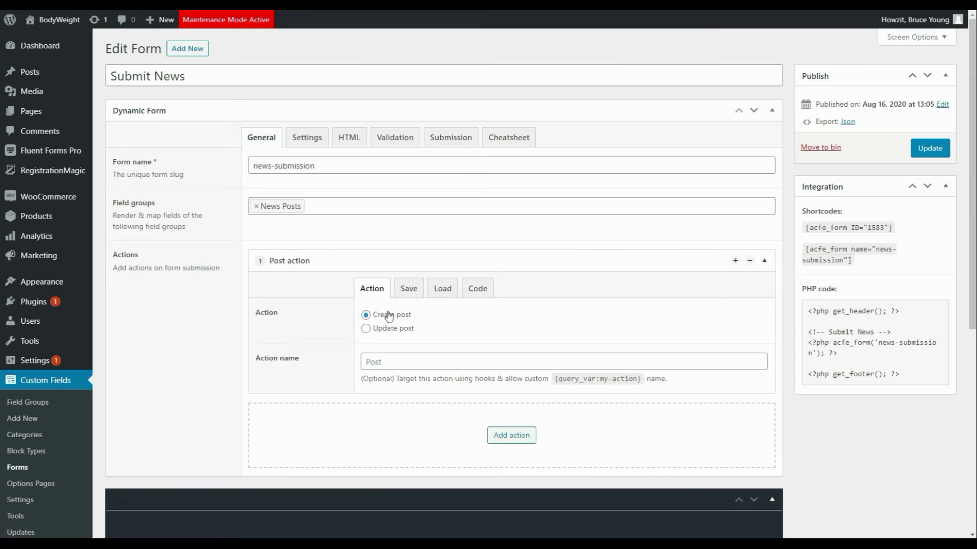
left_click(504, 441)
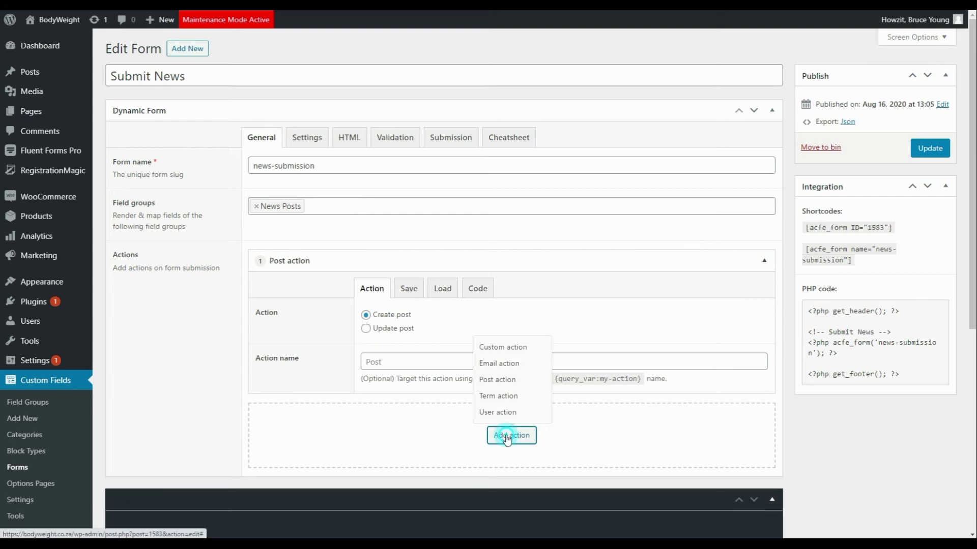
Step: Add an Email action sent to the site owner's address with subject 'New Post Submitted'
left_click(507, 364)
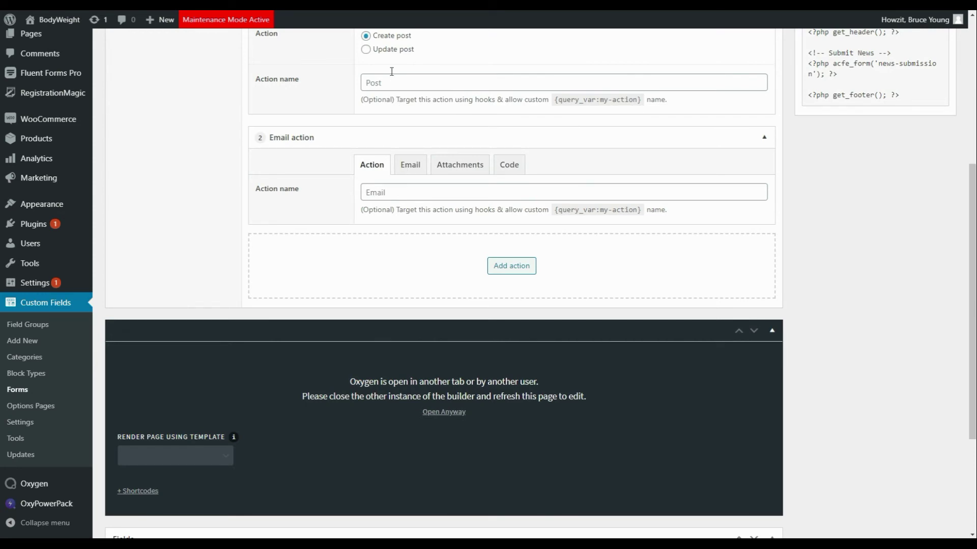
left_click(412, 164)
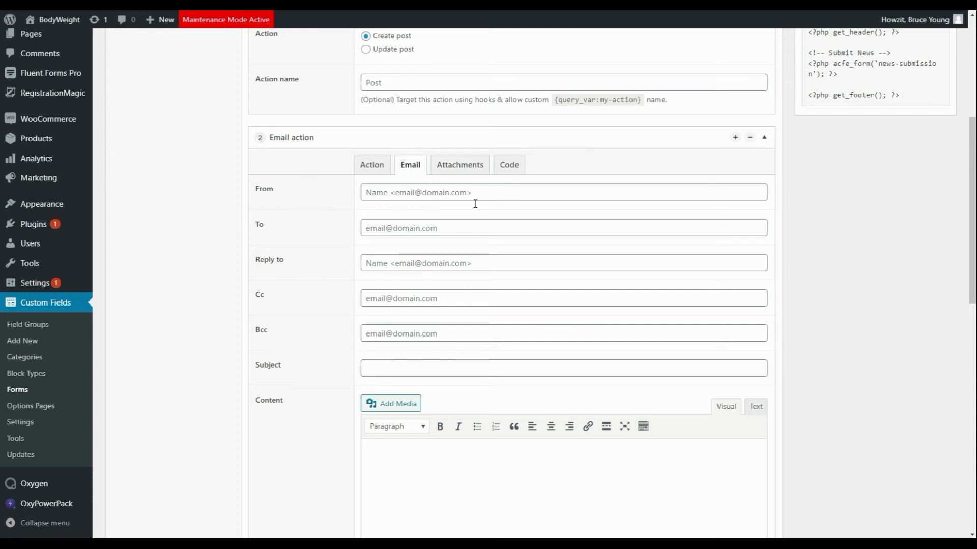
left_click(443, 228)
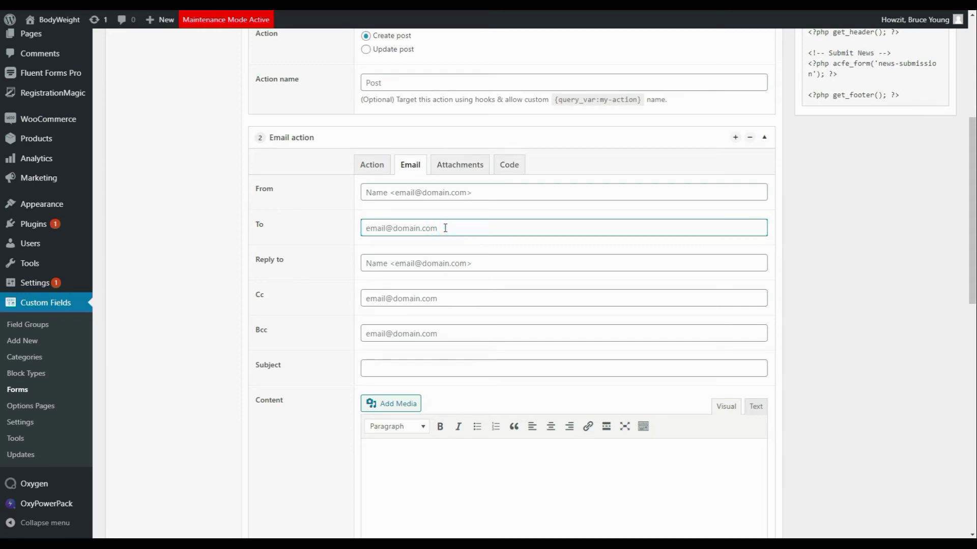
left_click(382, 364)
type("New ")
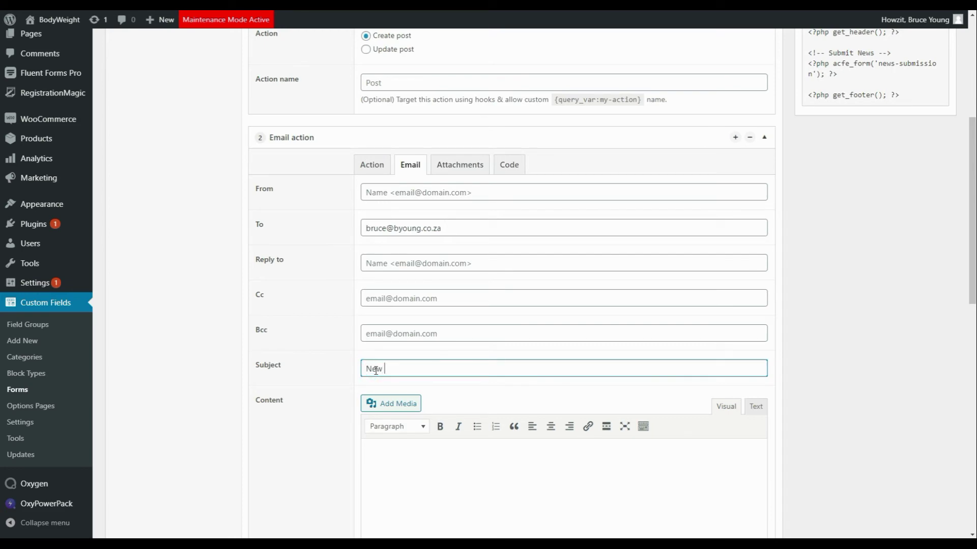
type("Post Submitted")
left_click_drag(970, 223, 968, 284)
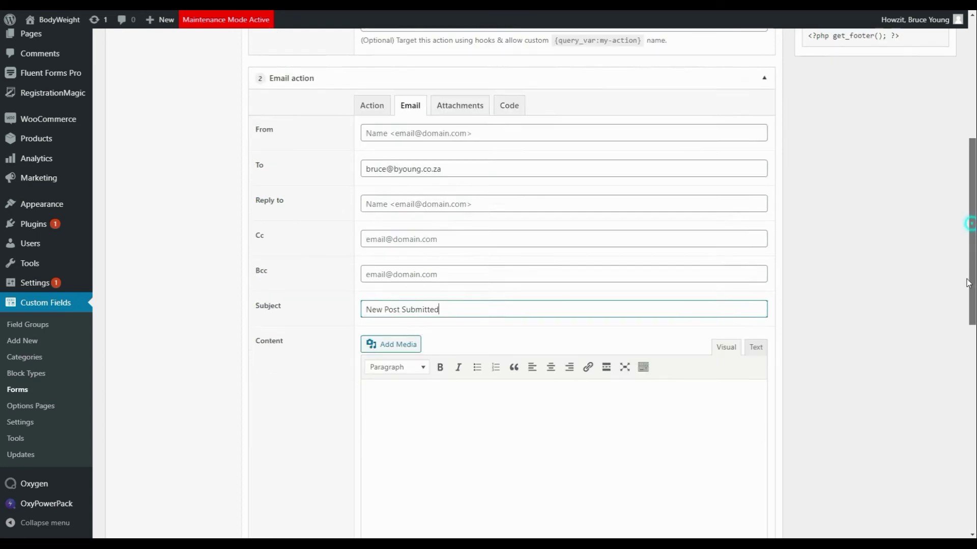
scroll(667, 244, "down", 5)
Step: Write the email body 'A new post has been submitted'
left_click(490, 219)
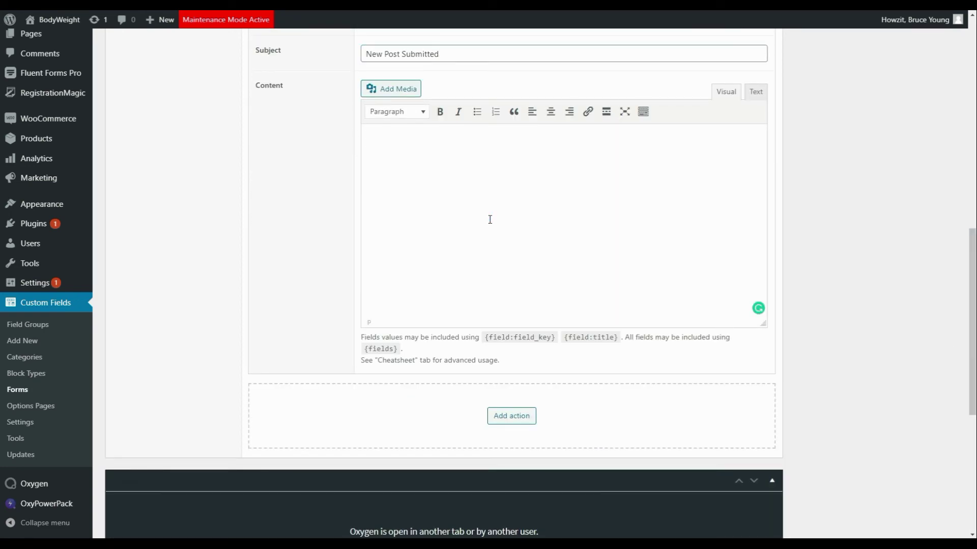
type("A new post has been submitted.")
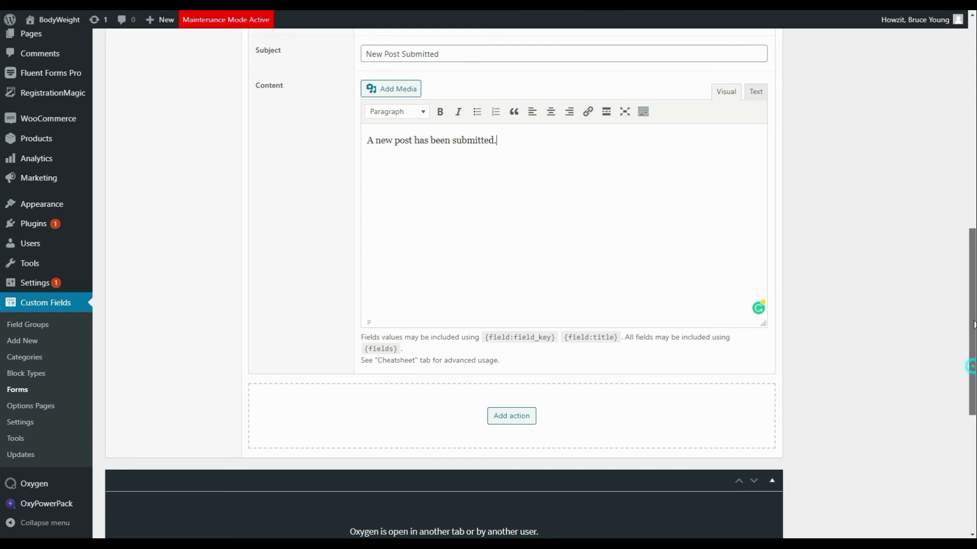
left_click_drag(973, 372, 972, 203)
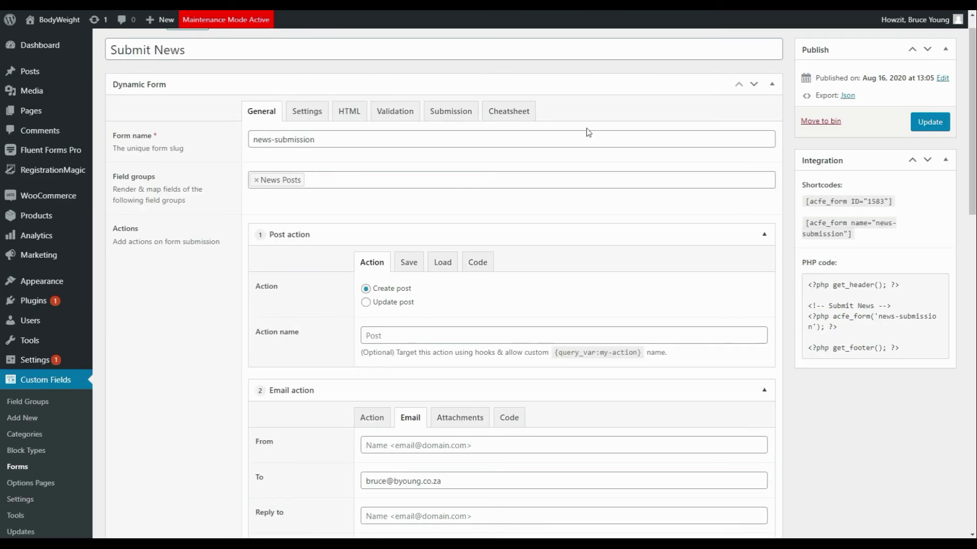
Step: Update the Submit News form and go to the All Pages list
left_click(941, 122)
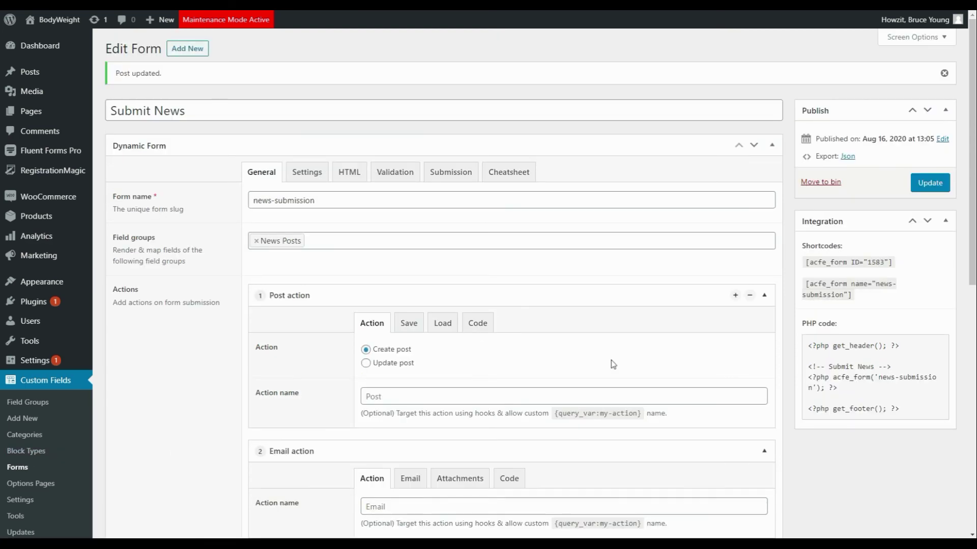
scroll(613, 364, "down", 2)
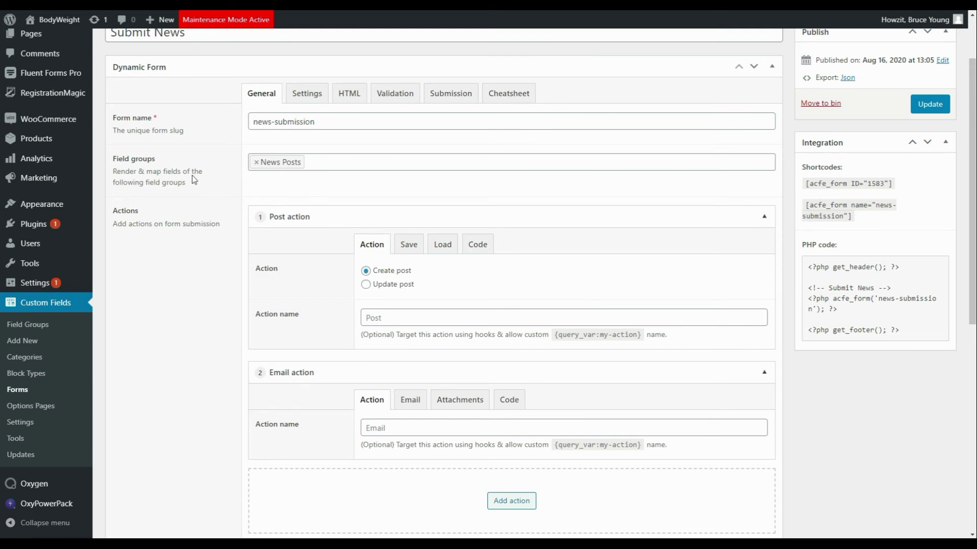
left_click(31, 35)
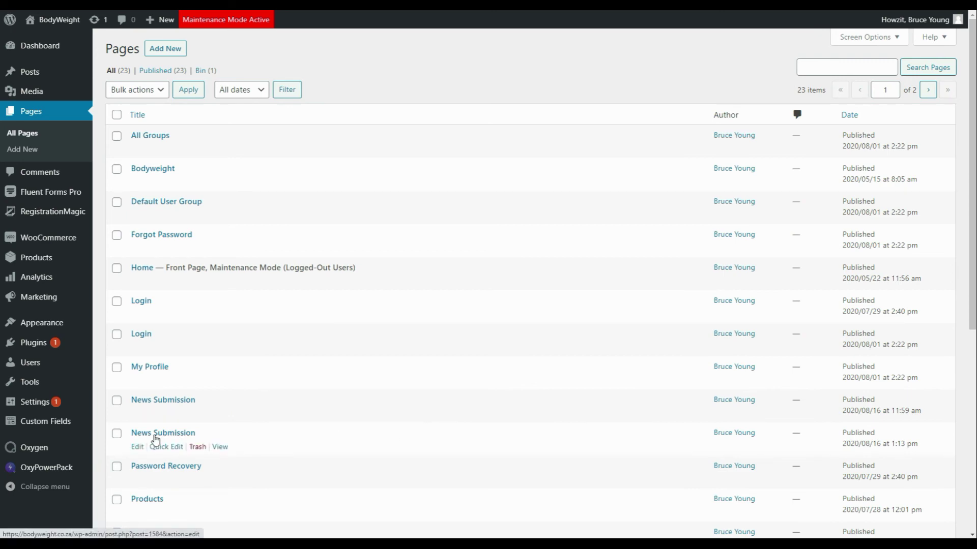
Step: On the News Submission page, enter title 'Submit new news 2' and pick the office-window photo
left_click(221, 448)
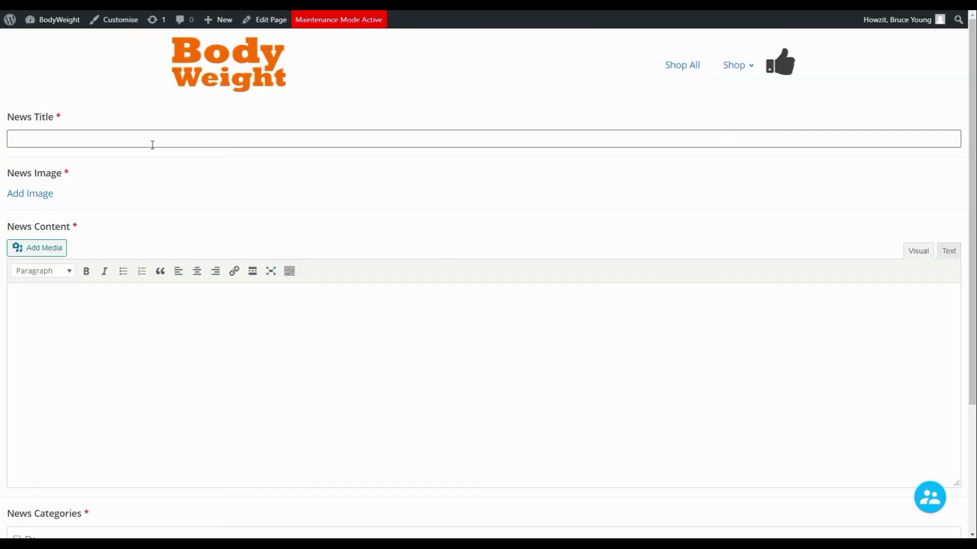
left_click(117, 145)
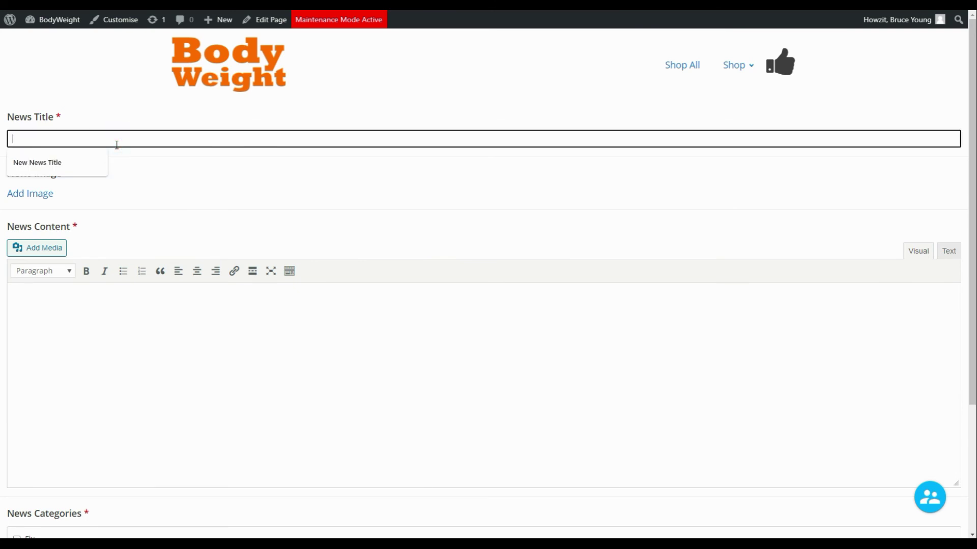
type("Submit new news 2")
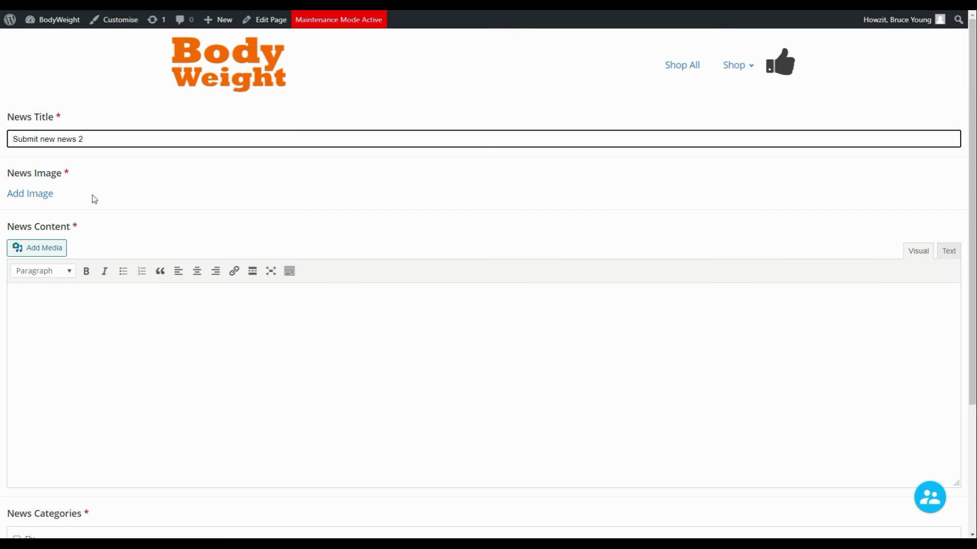
left_click(31, 195)
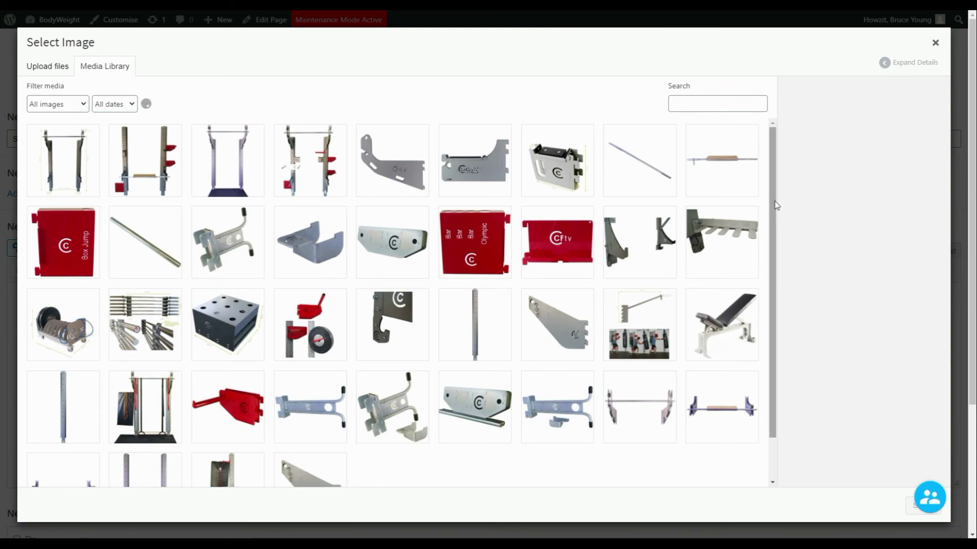
left_click_drag(773, 205, 768, 379)
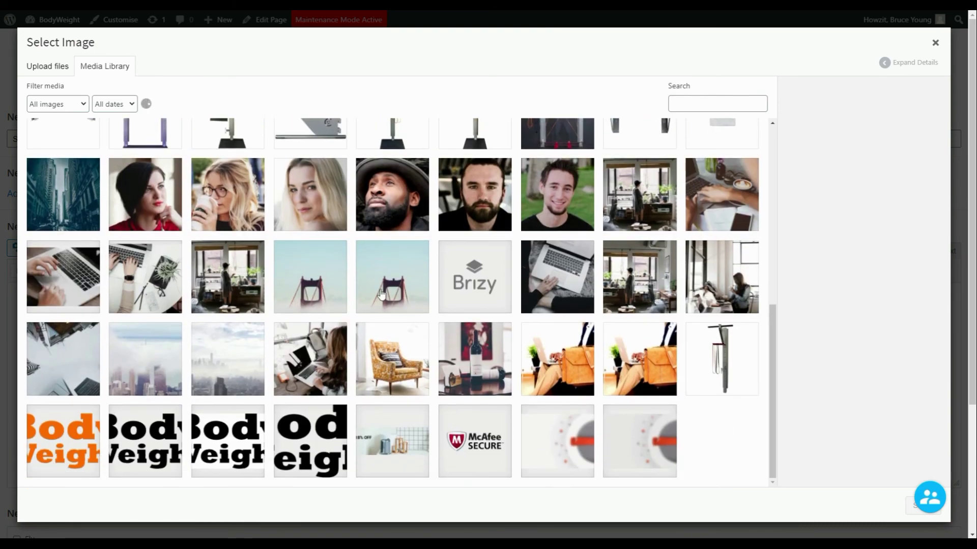
left_click(227, 277)
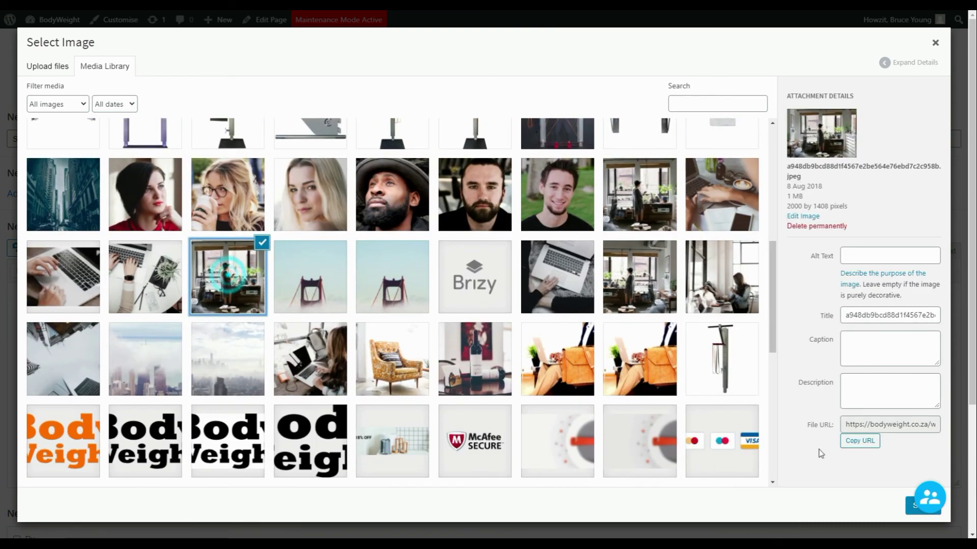
left_click(909, 518)
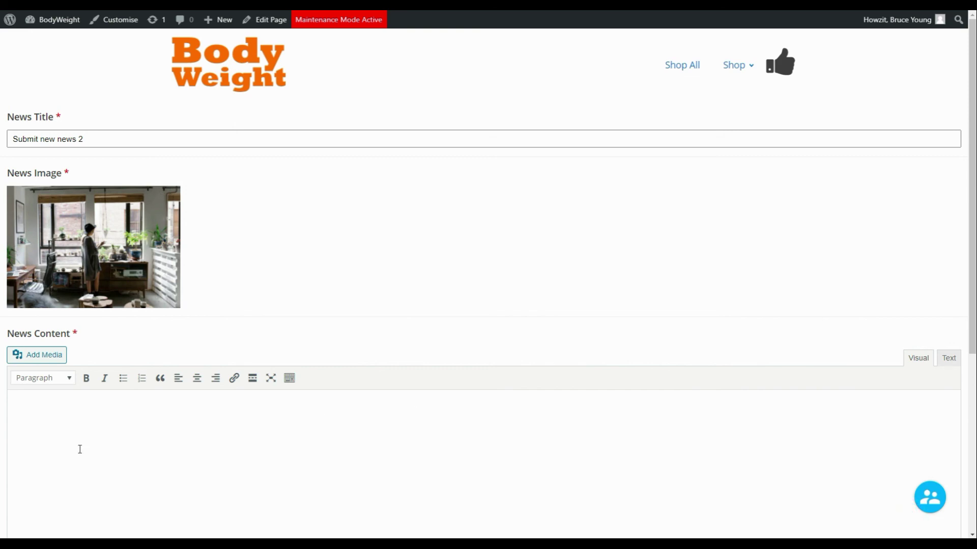
Step: Add the content 'Add more content.', tick the Test category and submit the news
left_click(116, 459)
type("Add more content.")
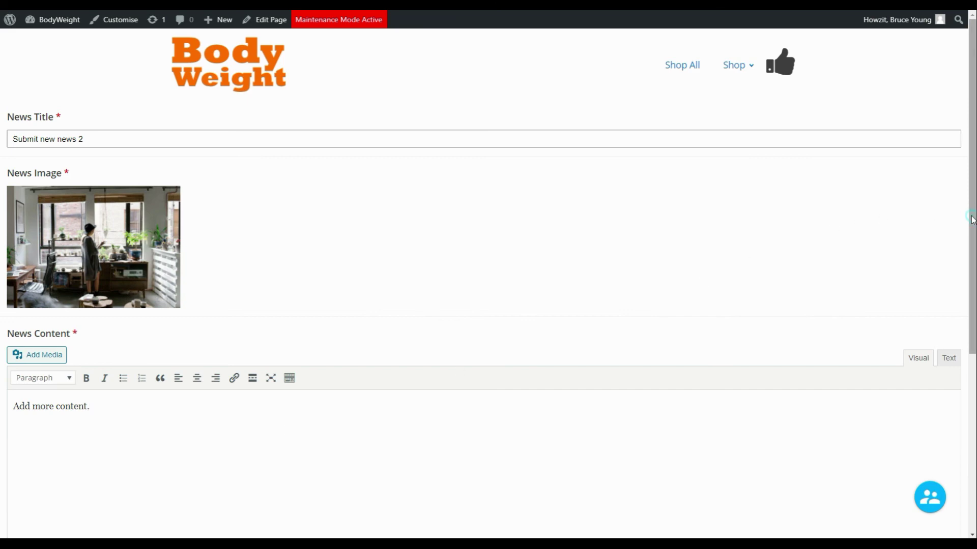
left_click_drag(973, 219, 957, 395)
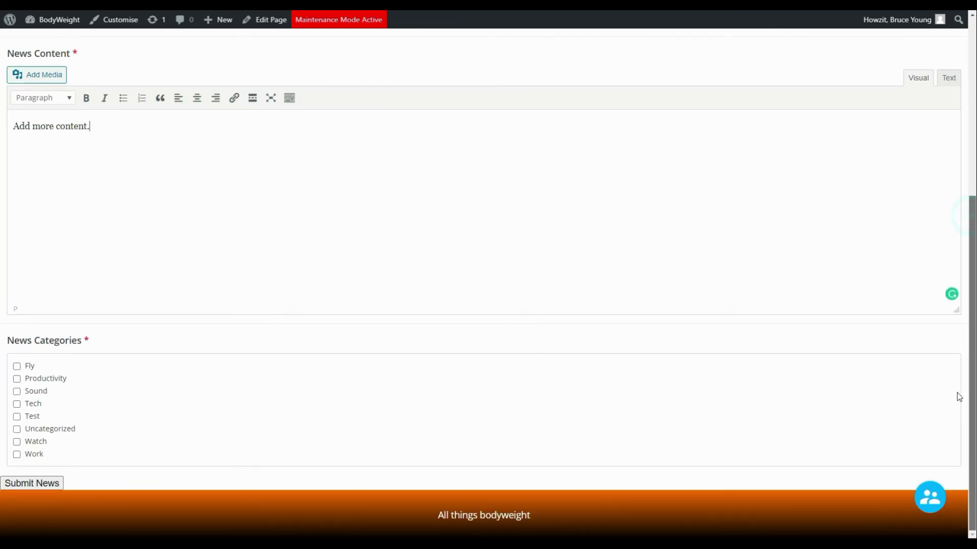
left_click(17, 416)
left_click(40, 484)
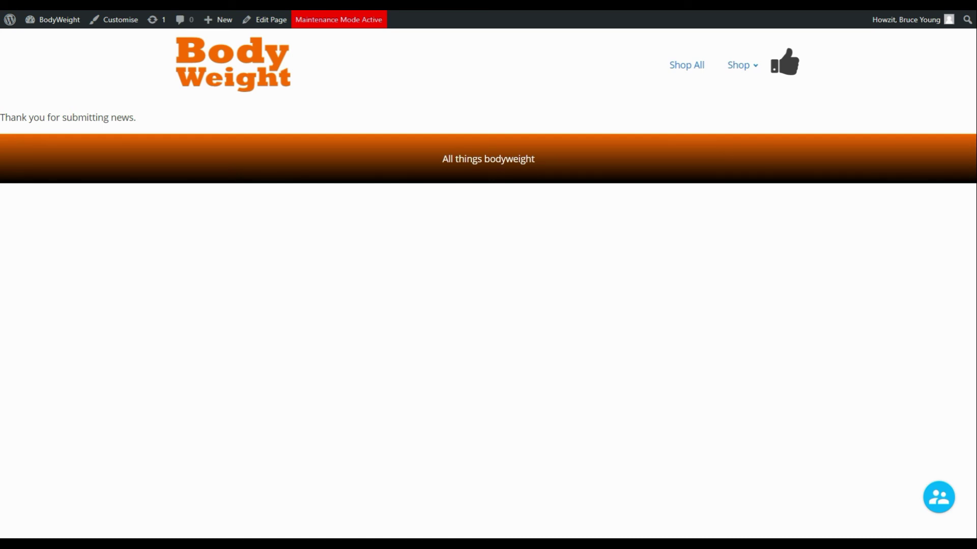
left_click_drag(0, 114, 453, 65)
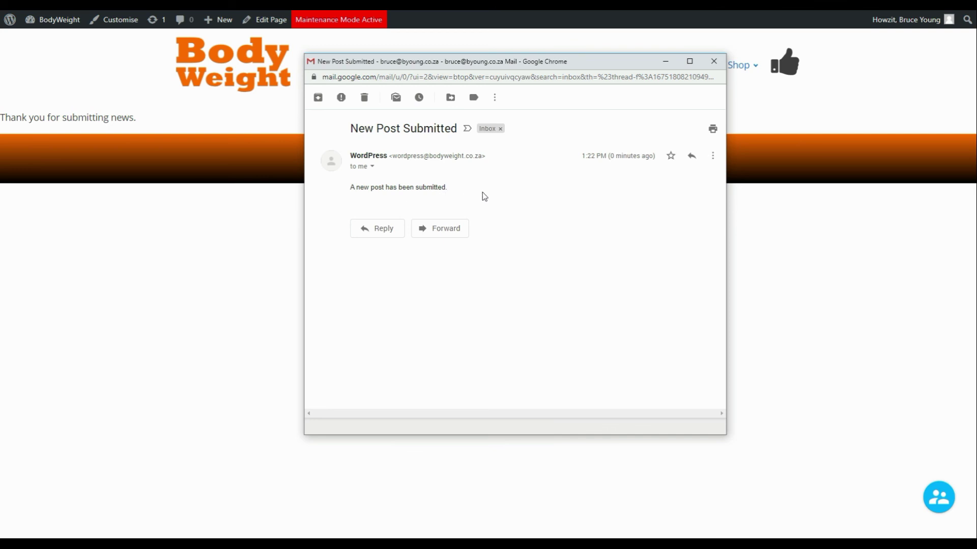
left_click(613, 65)
left_click_drag(547, 61, 352, 191)
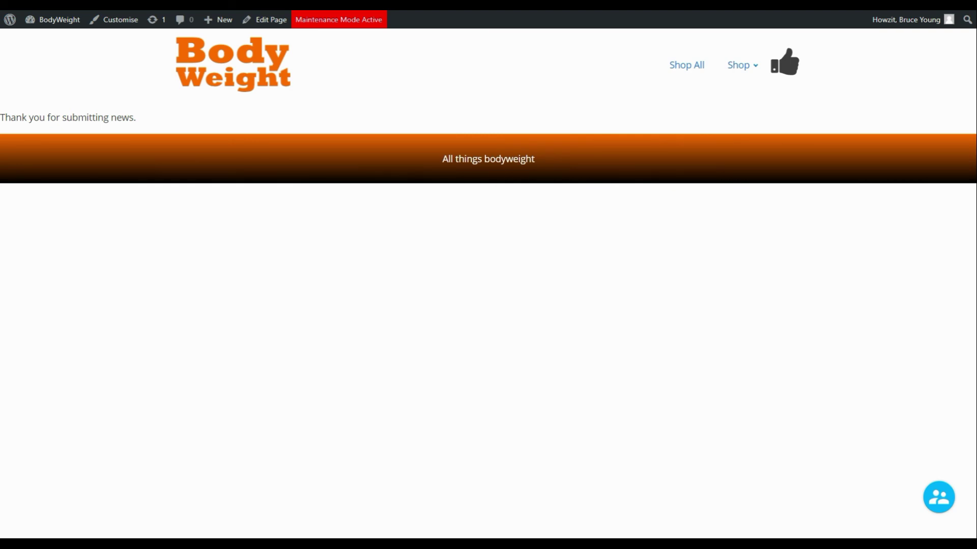